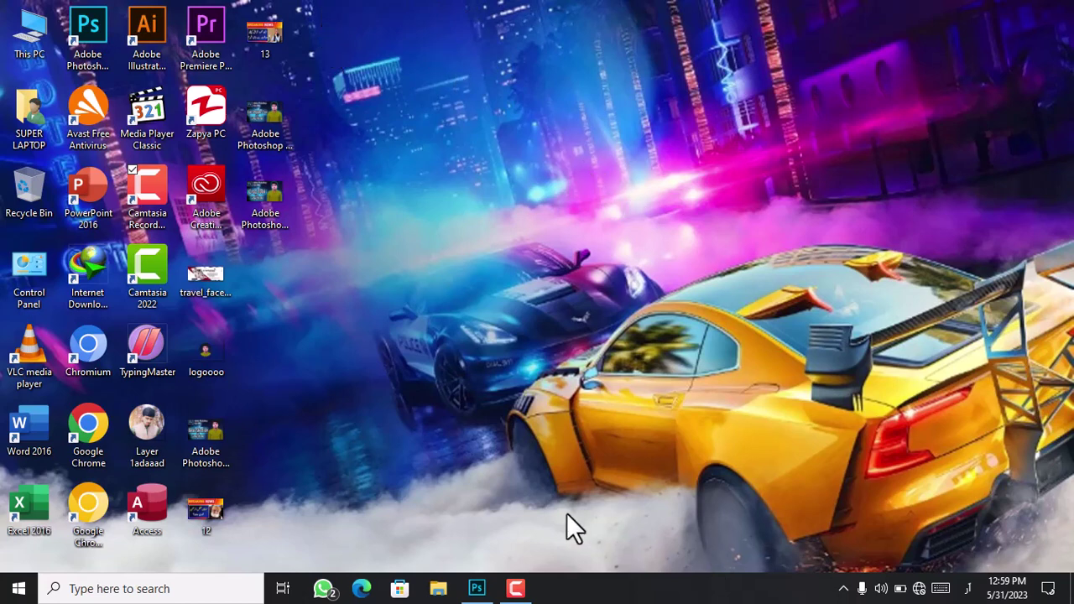
Show Screenshot (39).png, browse the Spot Healing Brush flyout, and return to the Move tool
left_click(475, 592)
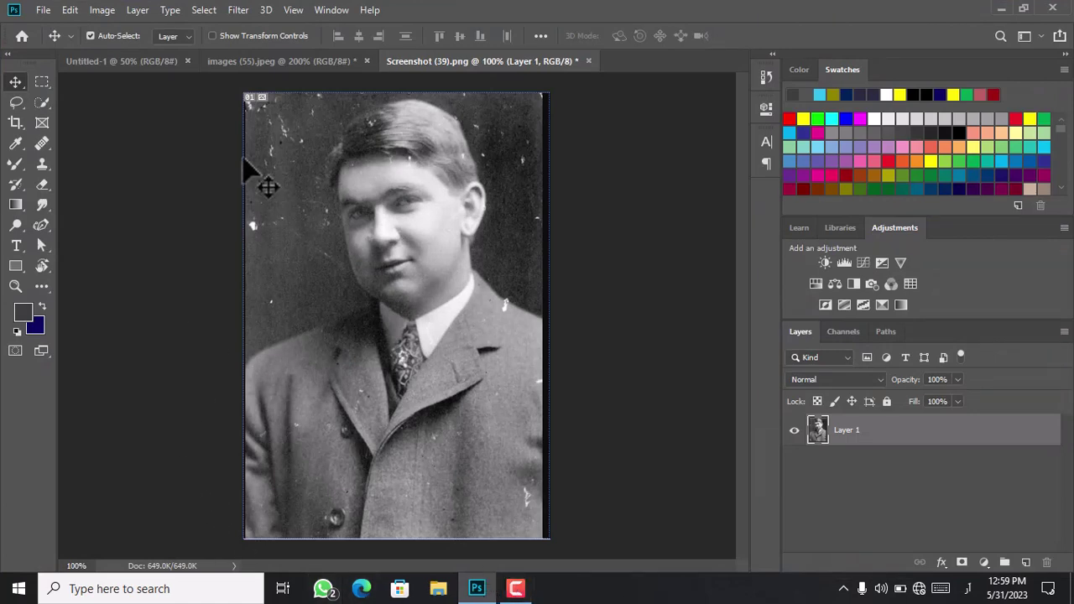
left_click(38, 151)
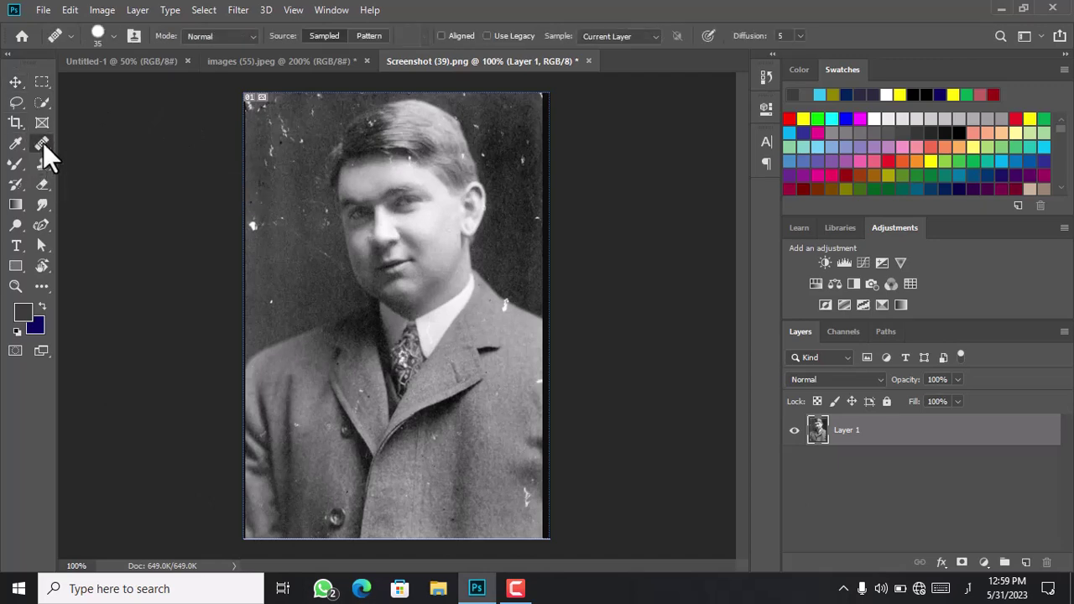
right_click(35, 144)
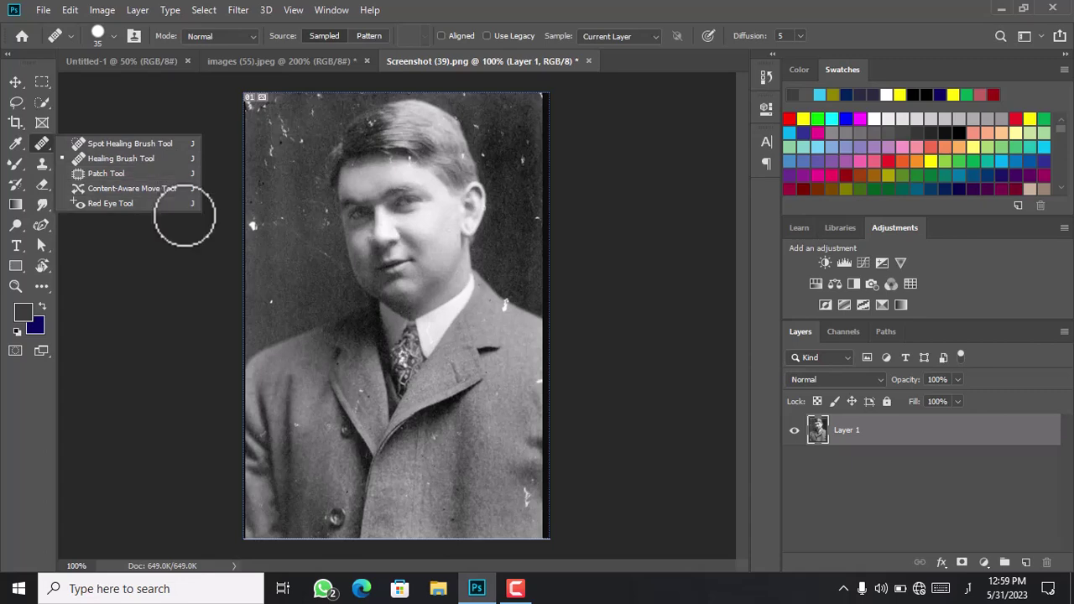
left_click(22, 82)
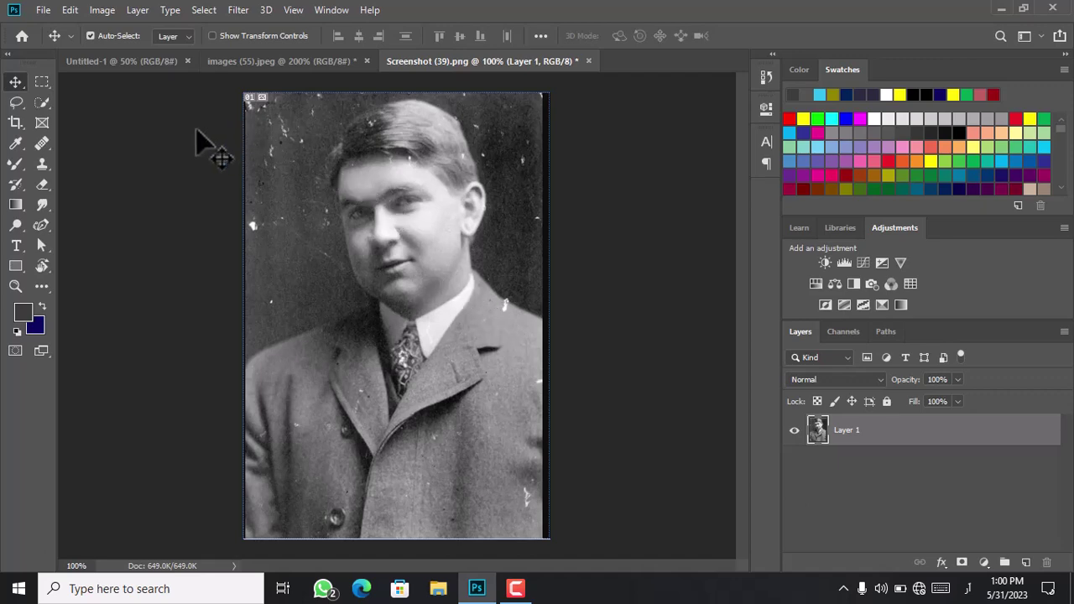
Switch to images (55).jpeg, select the Spot Healing Brush Tool, and zoom in on the face
left_click(46, 149)
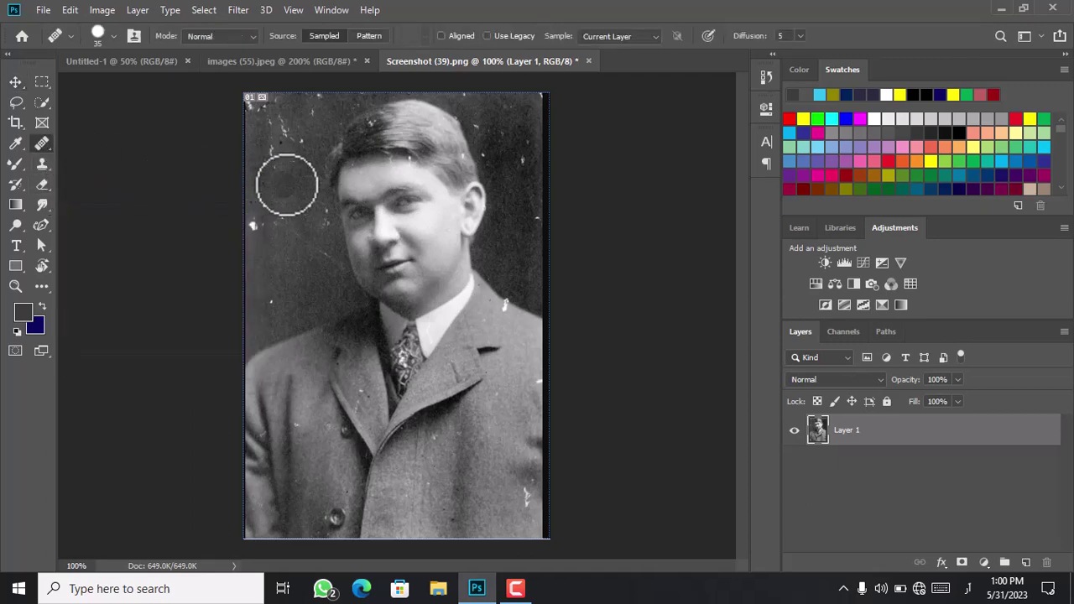
left_click(276, 64)
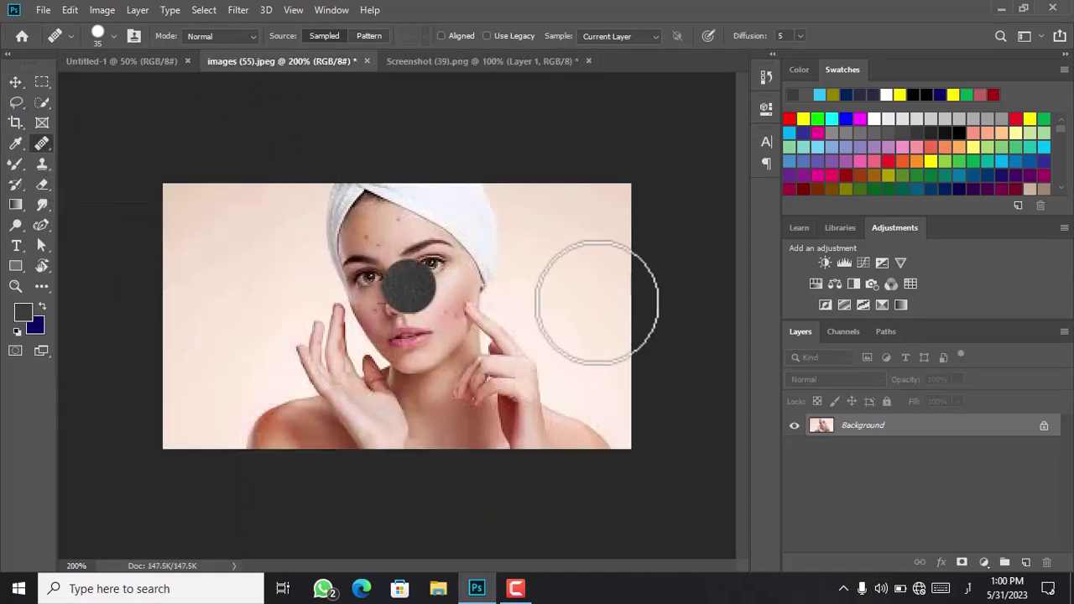
right_click(43, 141)
left_click(92, 144)
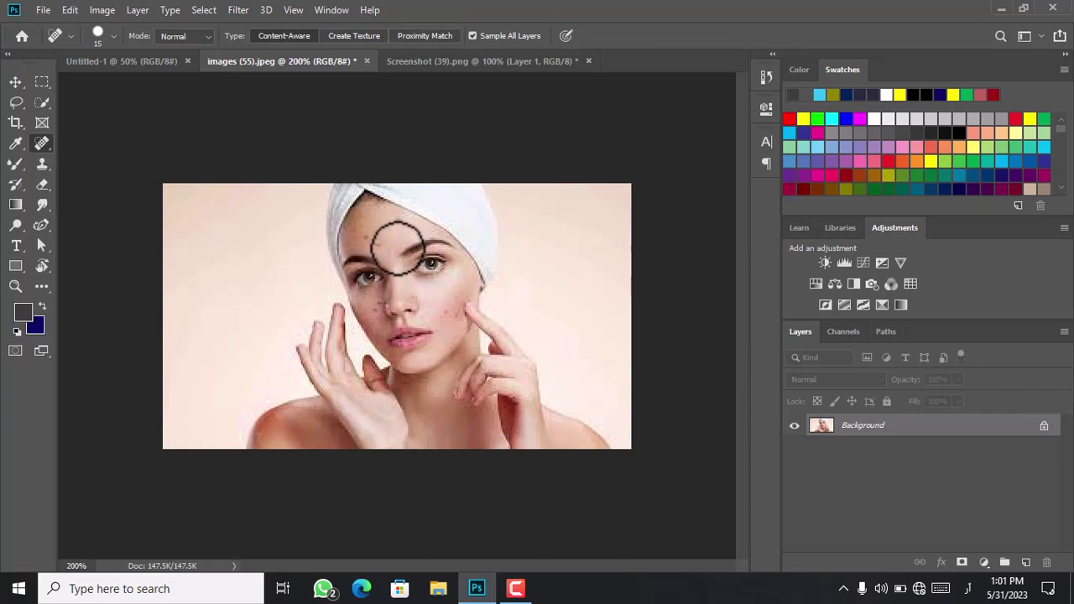
key("ctrl+plus")
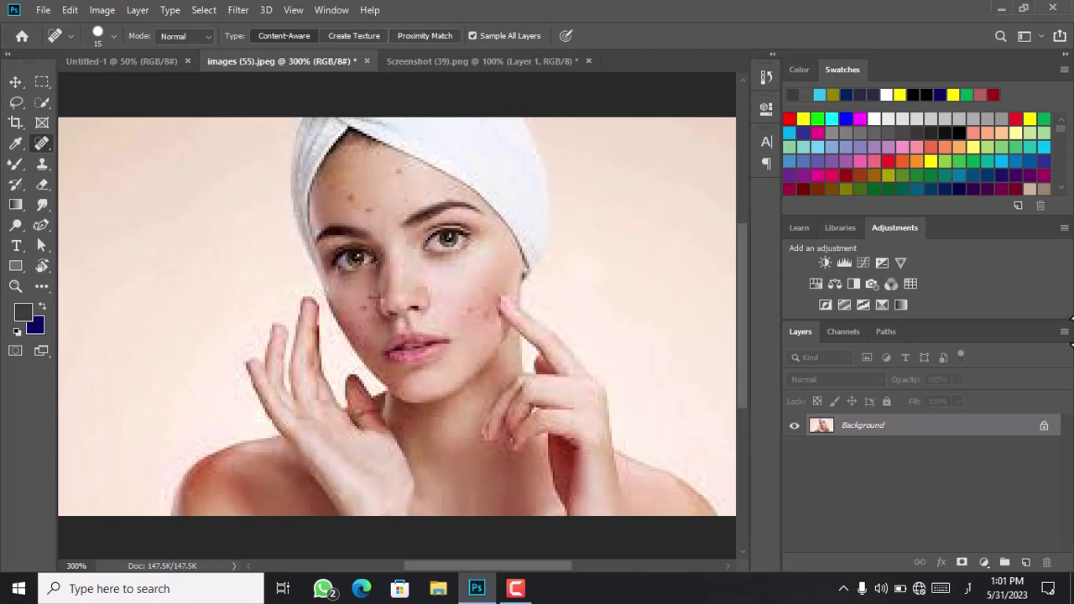
Unlock the Background as Layer 0, set brush size 8, and heal the forehead blemishes
left_click(1044, 426)
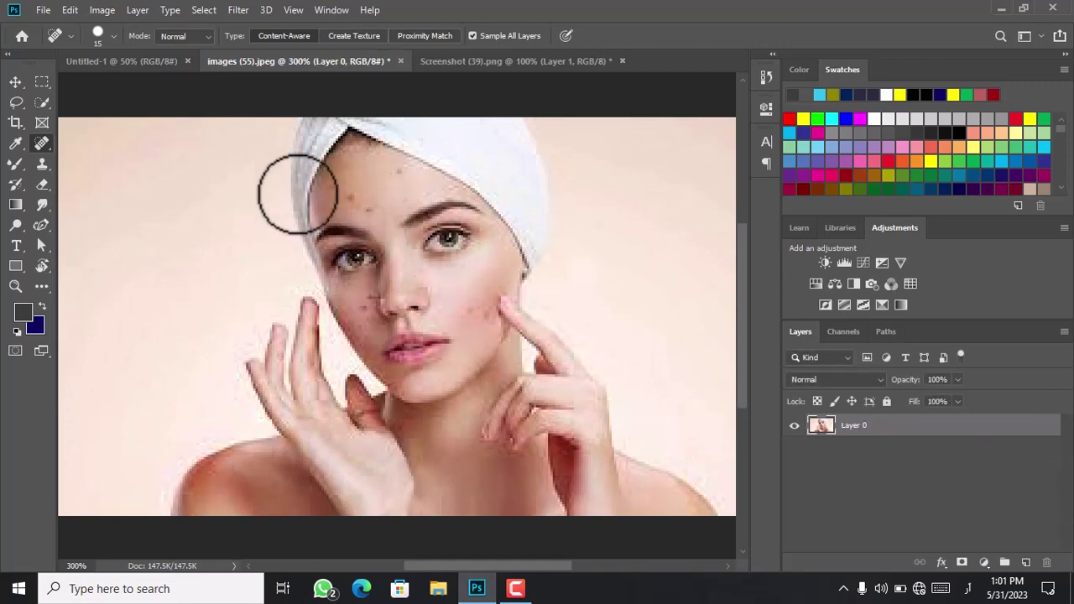
key("bracketleft")
key("bracketleft")
key("bracketleft")
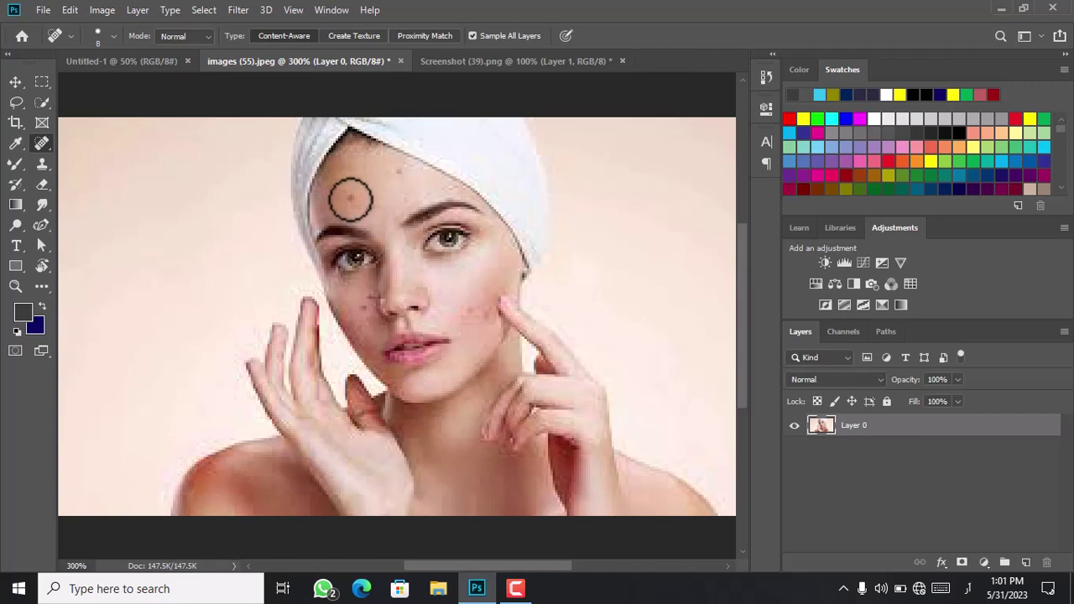
left_click(350, 199)
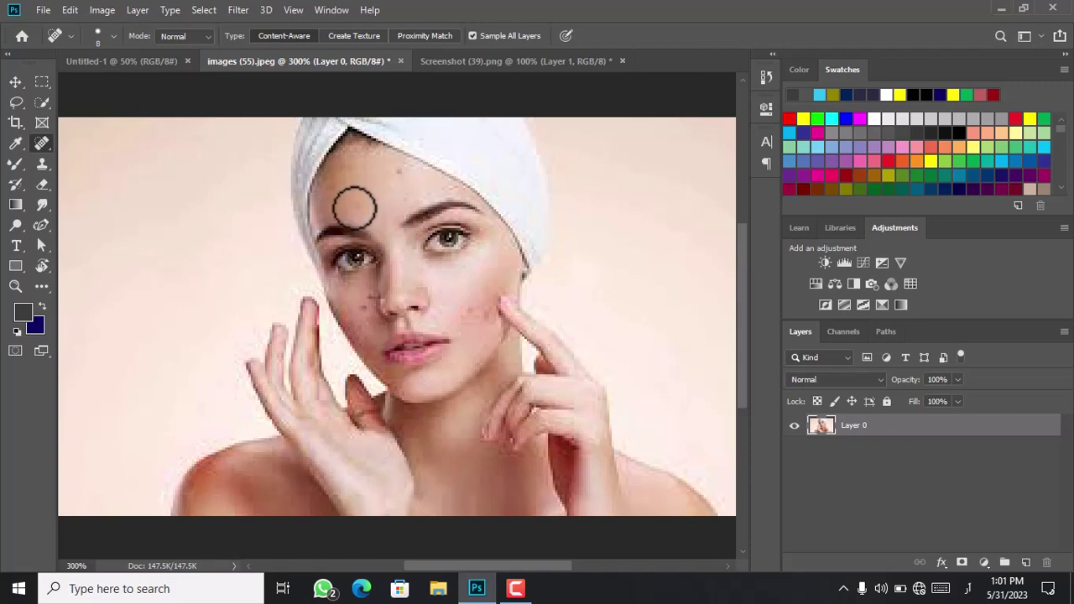
left_click(400, 172)
left_click(412, 195)
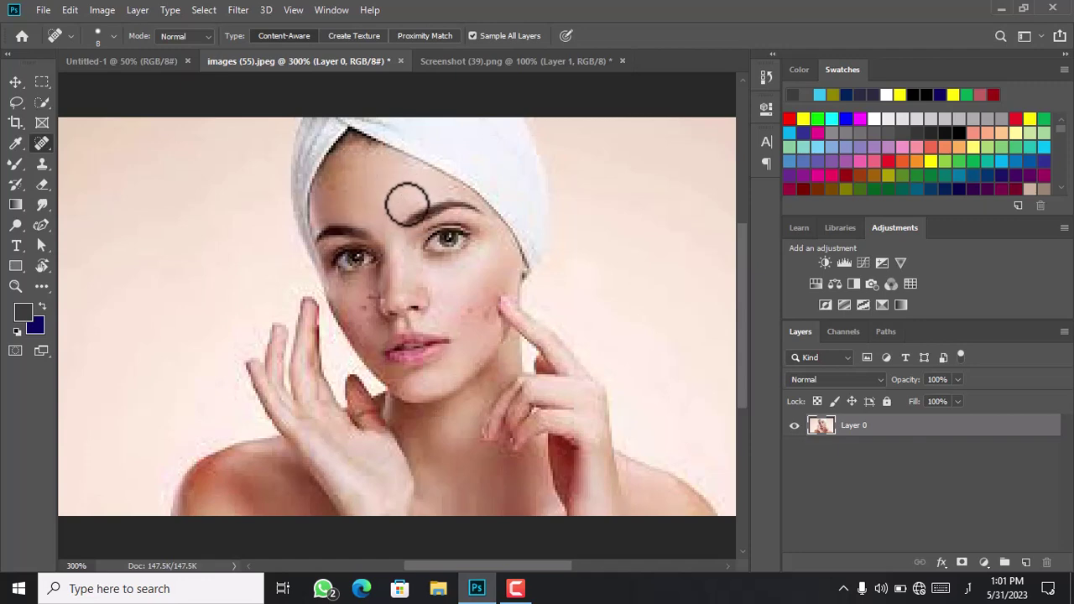
left_click(337, 190)
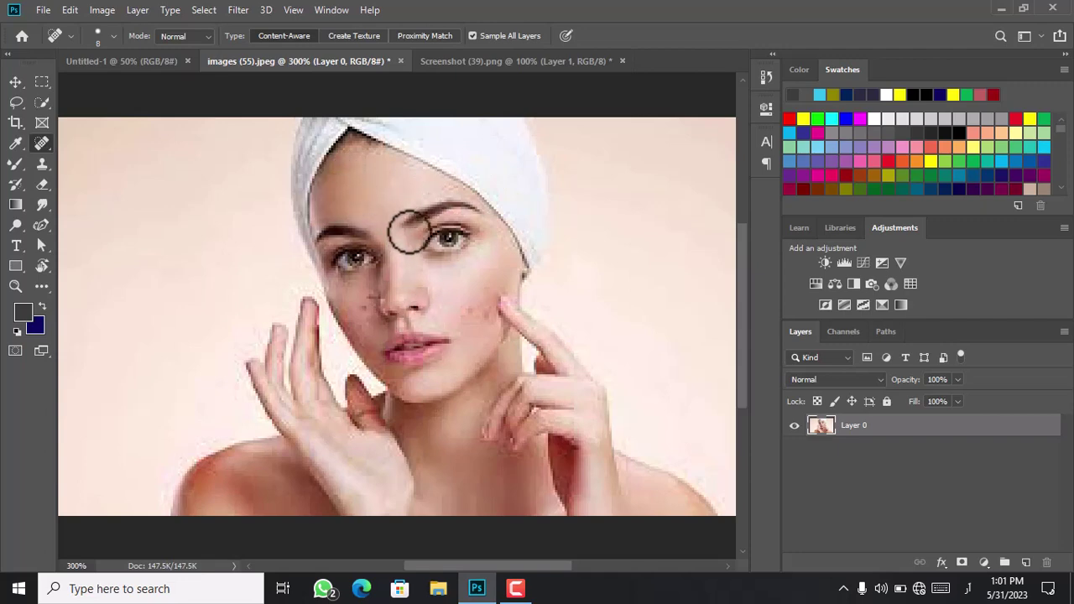
Spot-heal the acne spots across the cheek on the picture's right
left_click(467, 307)
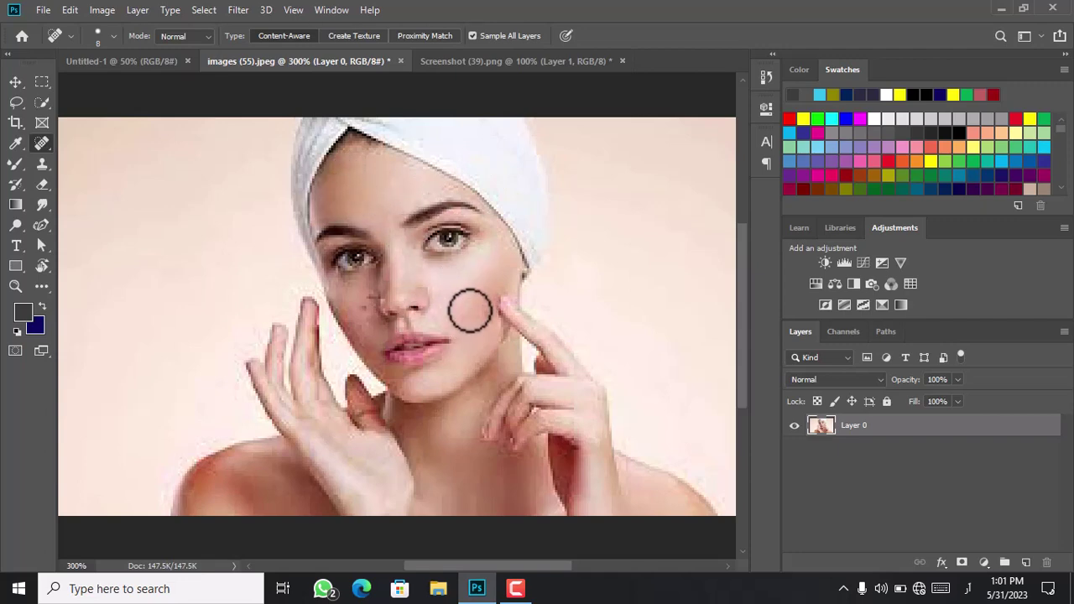
left_click(479, 312)
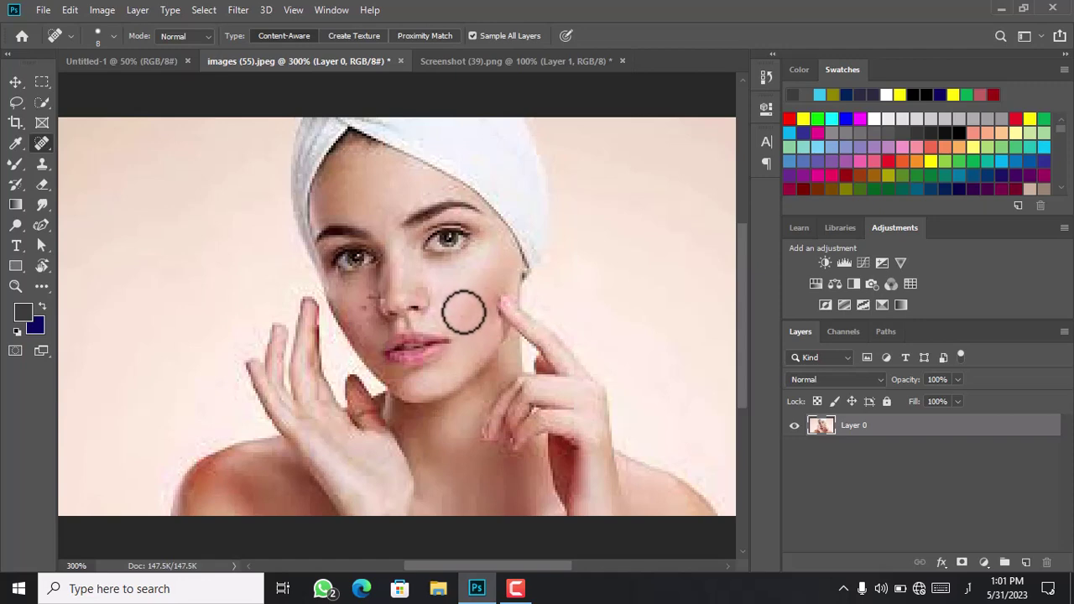
left_click(467, 310)
left_click(467, 323)
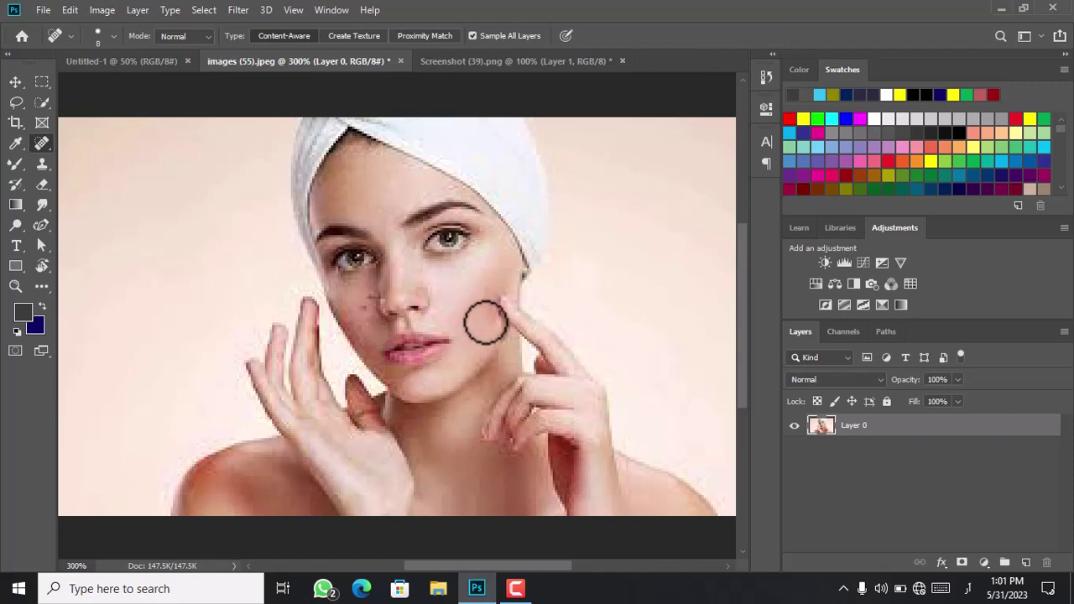
left_click(483, 320)
left_click(495, 304)
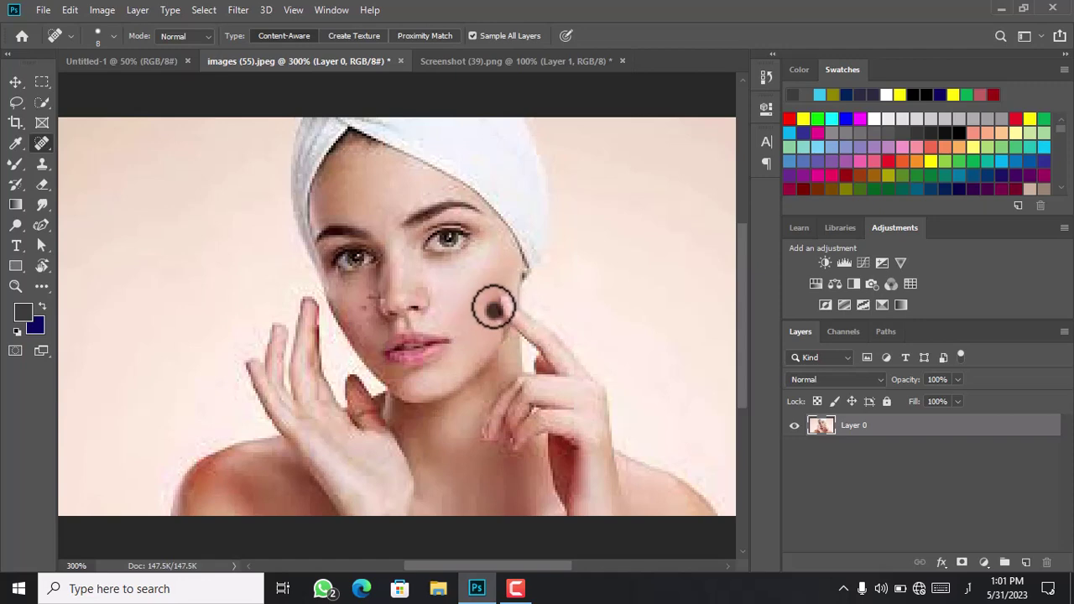
left_click(501, 300)
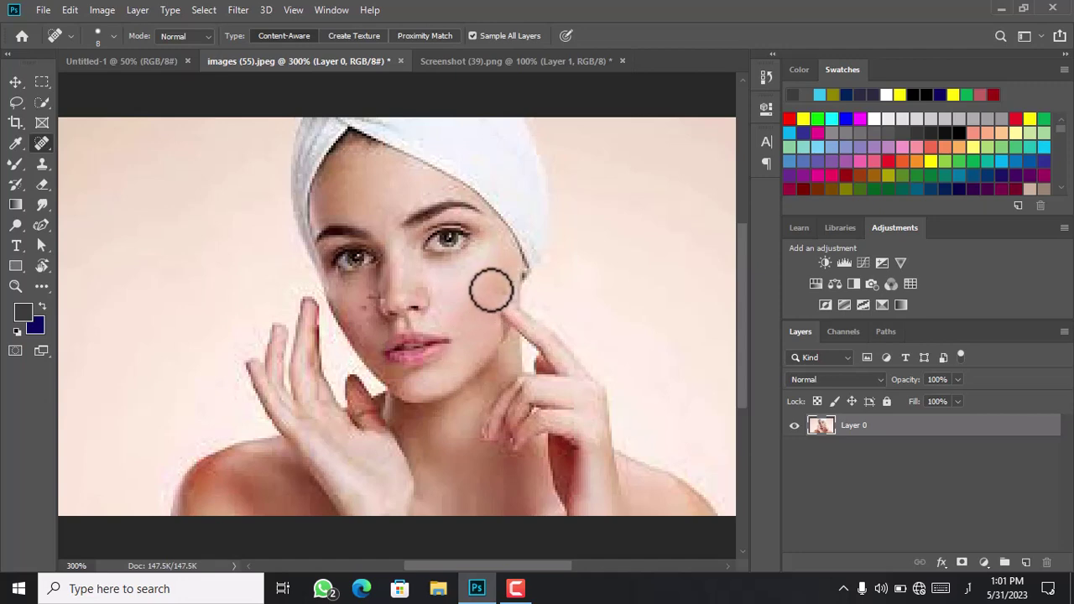
left_click(493, 310)
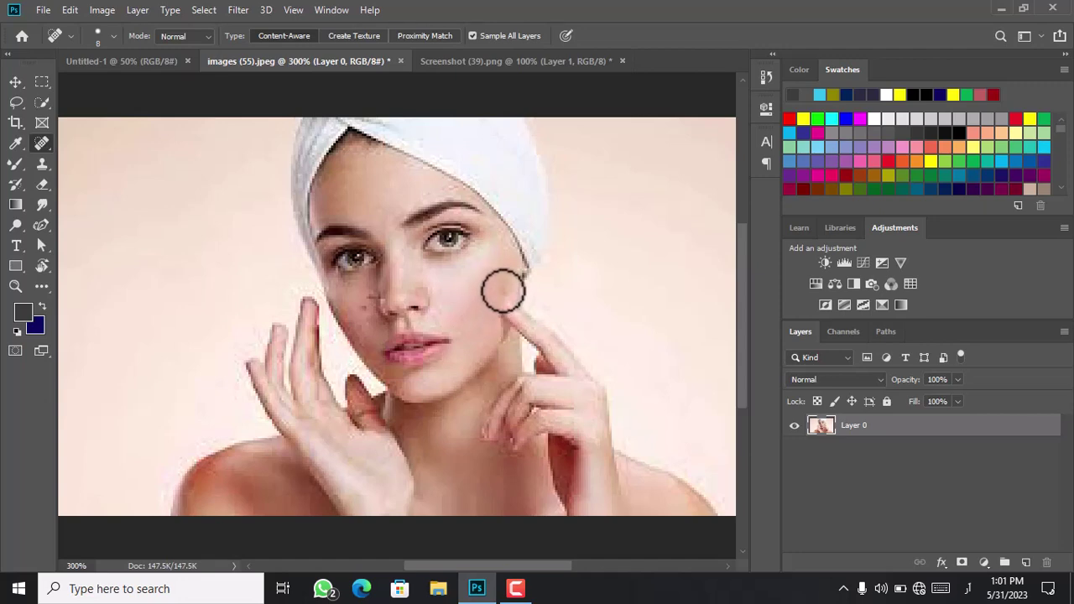
left_click(503, 288)
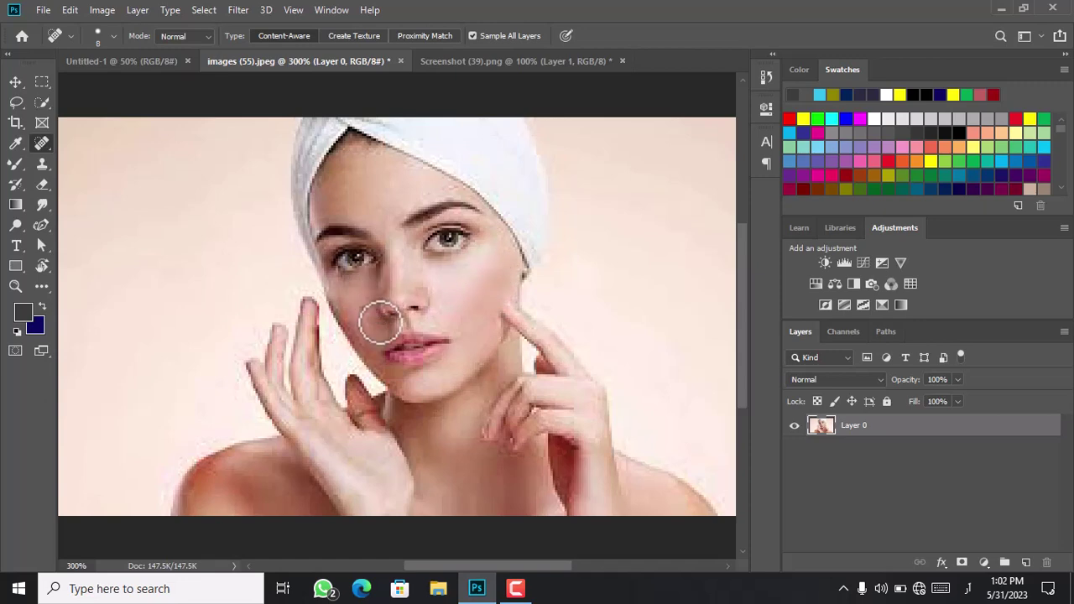
Heal the left-cheek acne and paint out the blemishes beside the lips and lower cheek
left_click(368, 294)
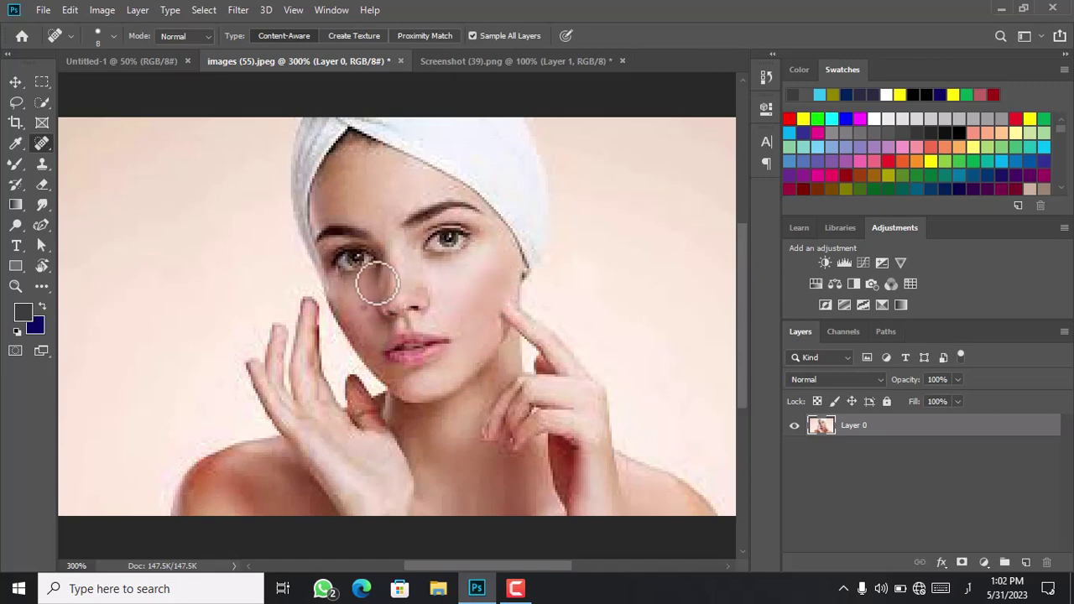
left_click(376, 282)
left_click(378, 277)
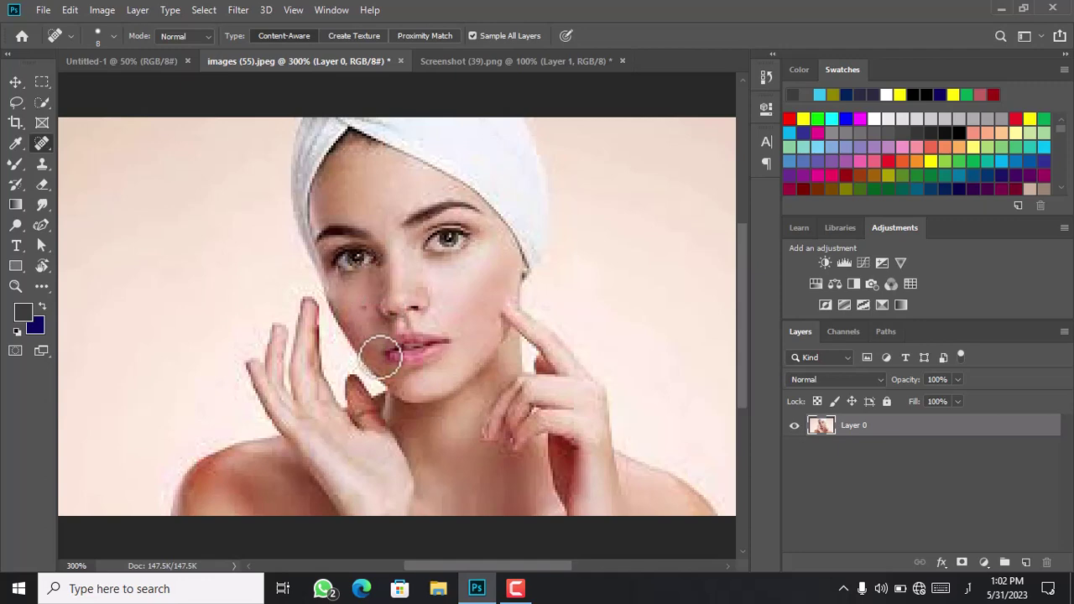
left_click(365, 307)
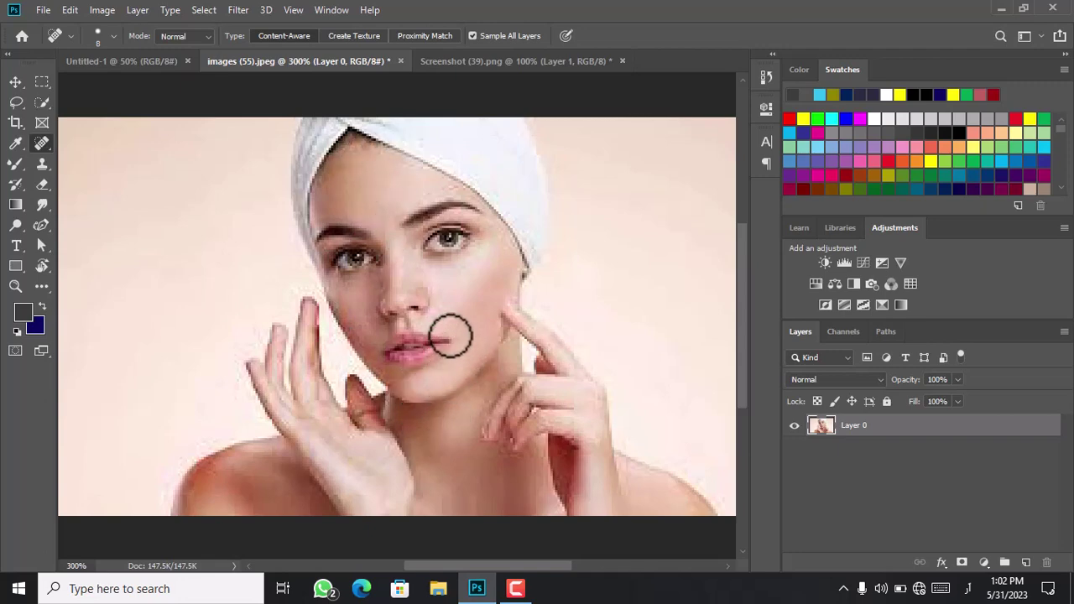
left_click_drag(445, 330, 438, 356)
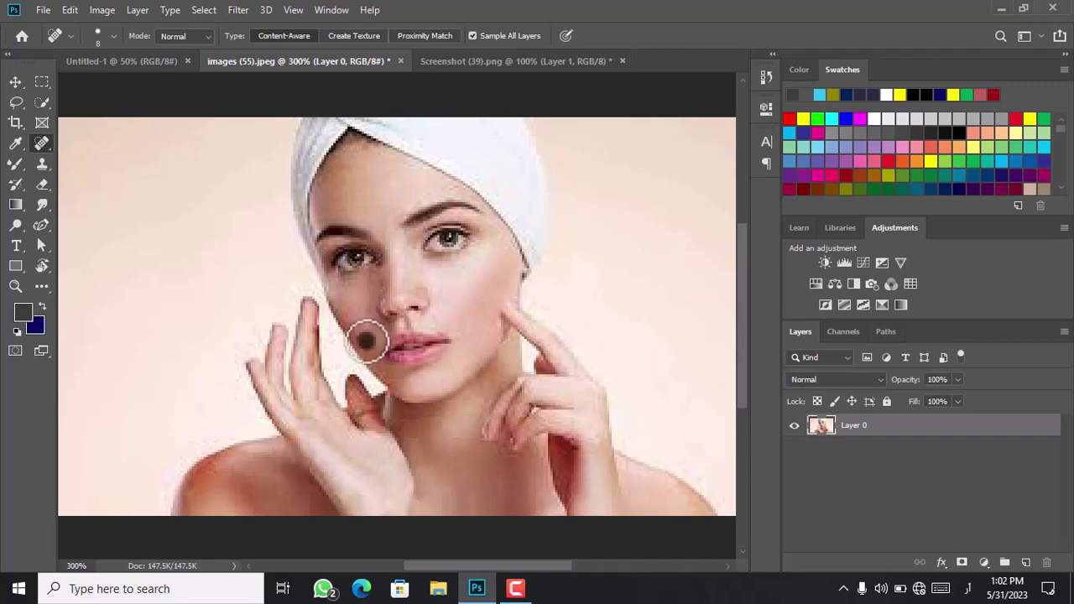
left_click_drag(350, 336, 353, 329)
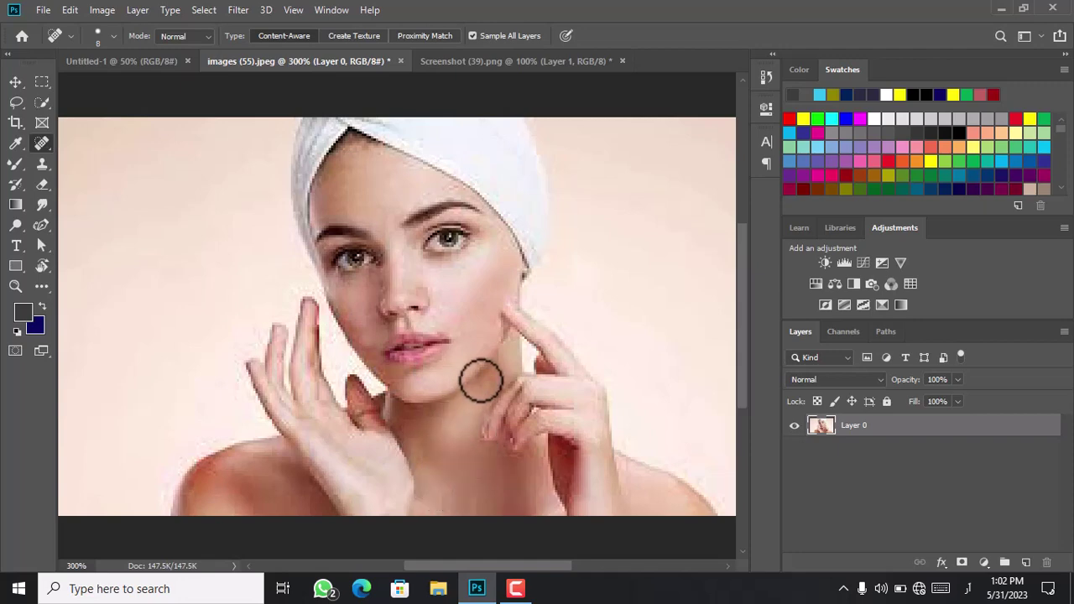
left_click_drag(463, 310, 462, 315)
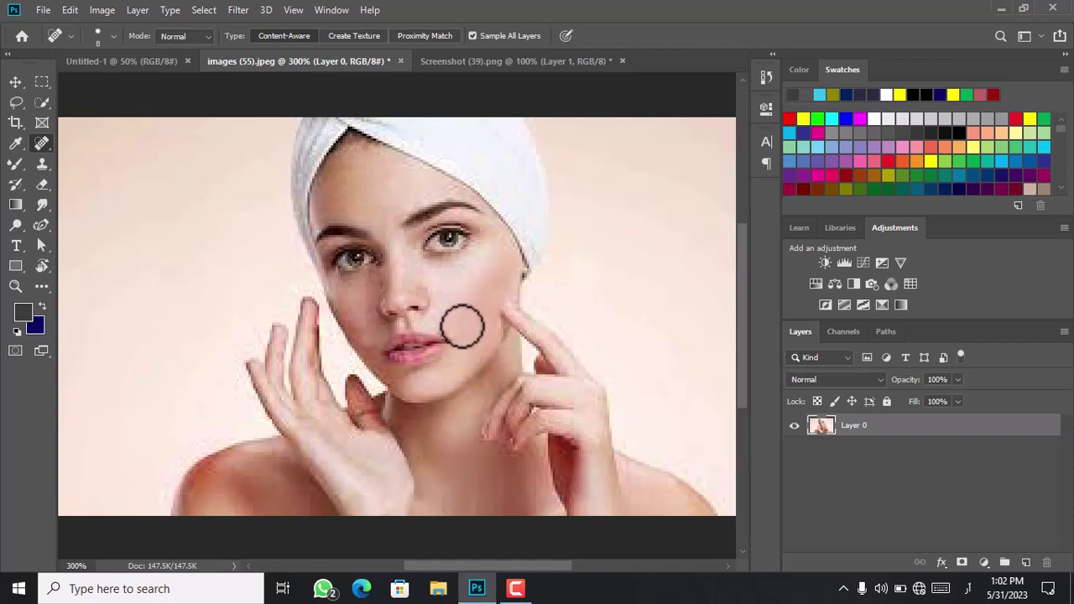
left_click(455, 316)
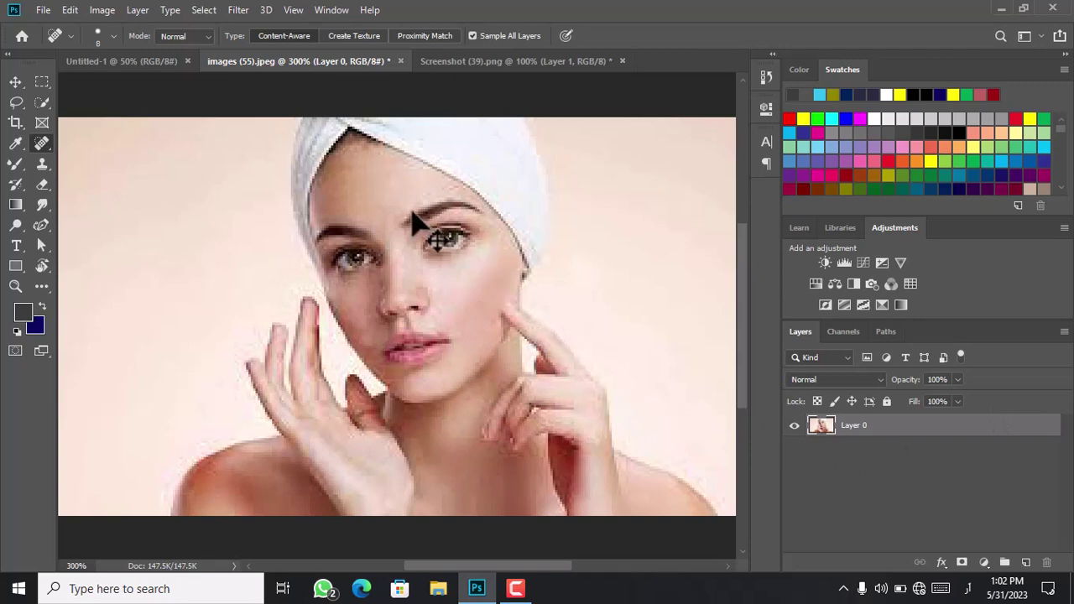
Undo the last cheek edit, enable Aligned, and heal specks in the portrait's left background
key("ctrl+z")
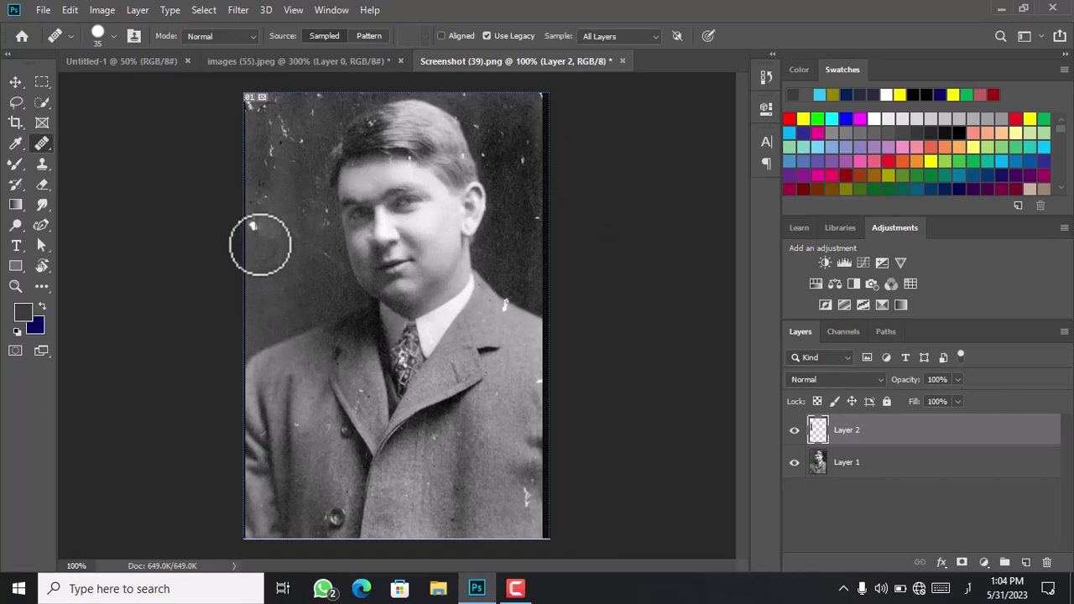
left_click_drag(259, 197, 261, 252)
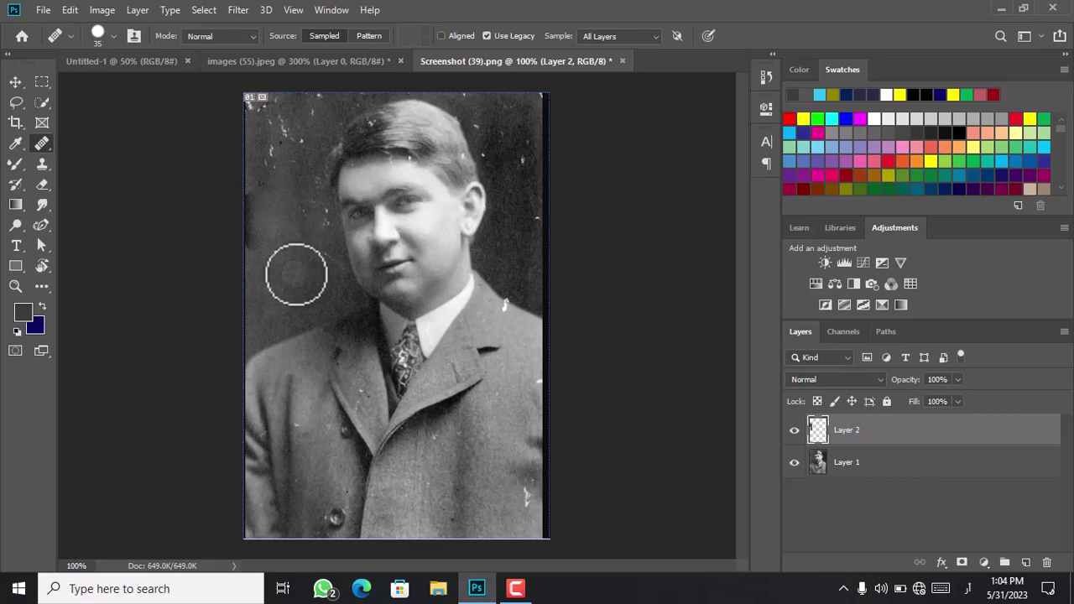
left_click(475, 37)
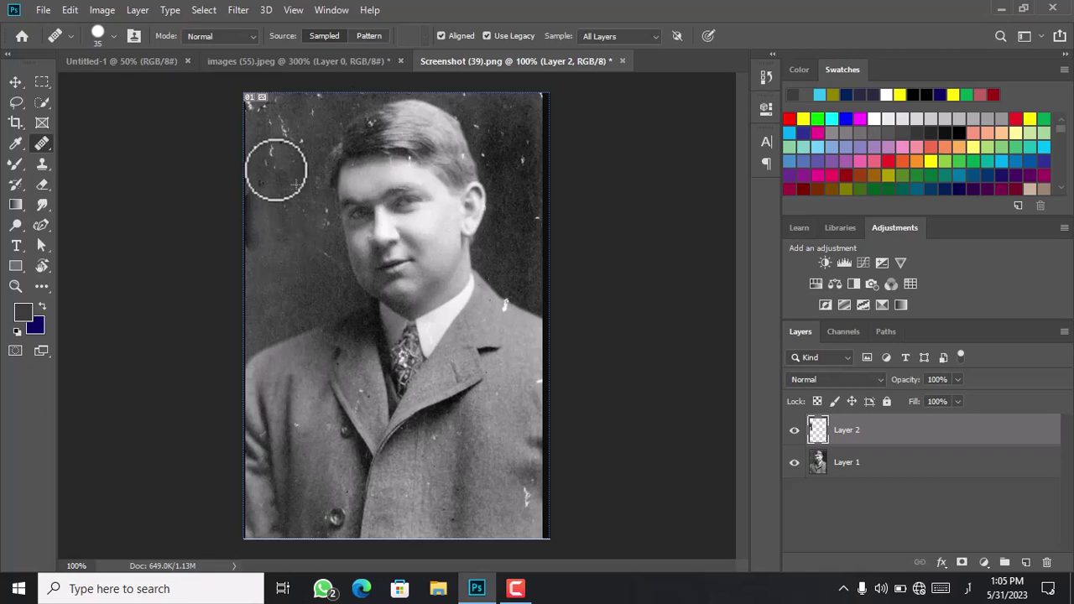
left_click_drag(280, 153, 266, 160)
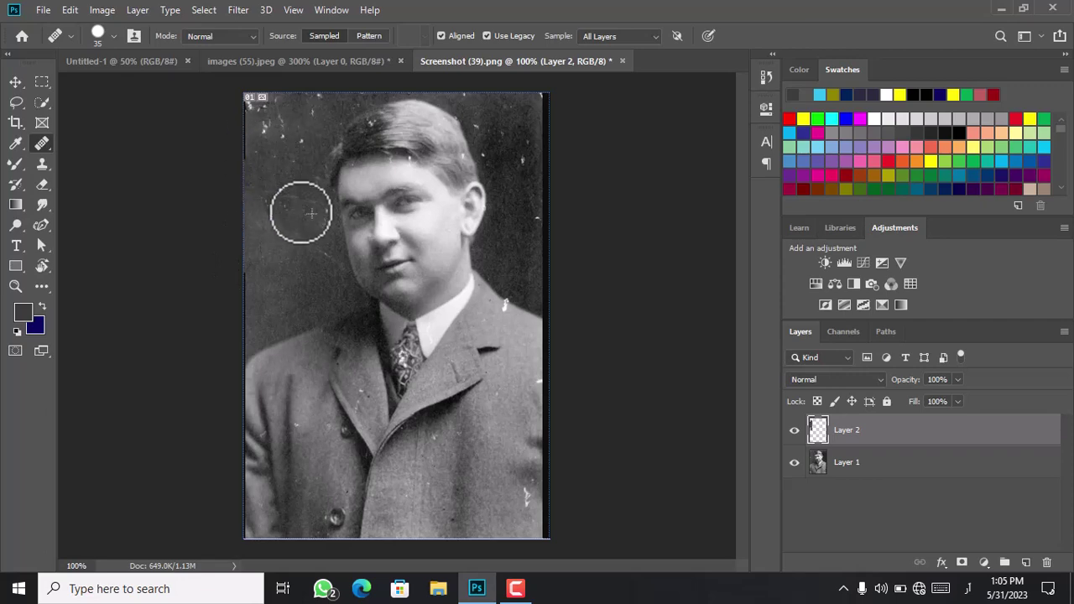
left_click(336, 213, "alt")
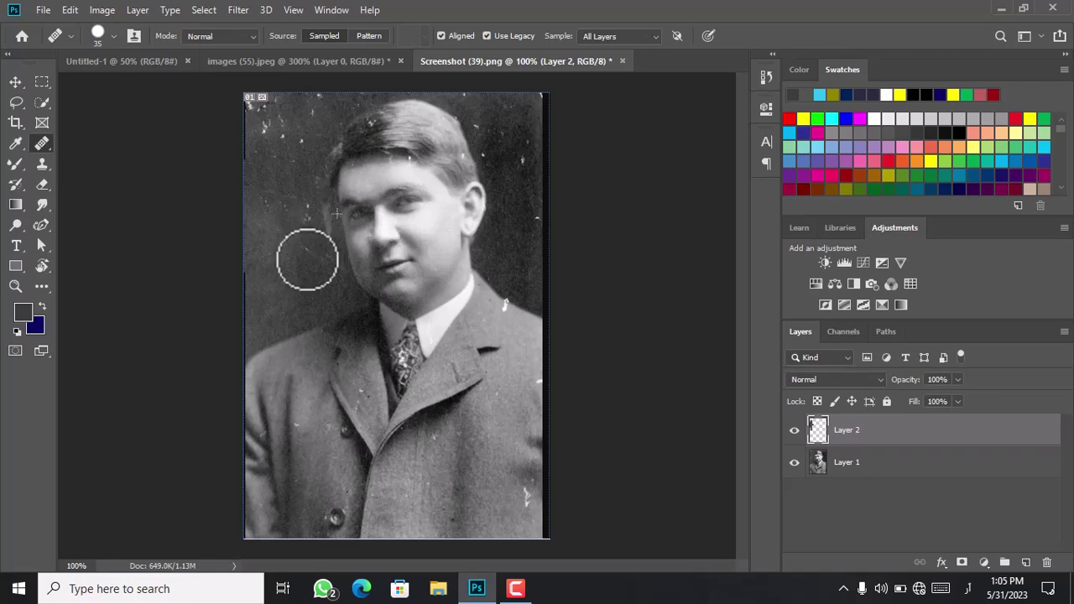
left_click_drag(308, 259, 273, 253)
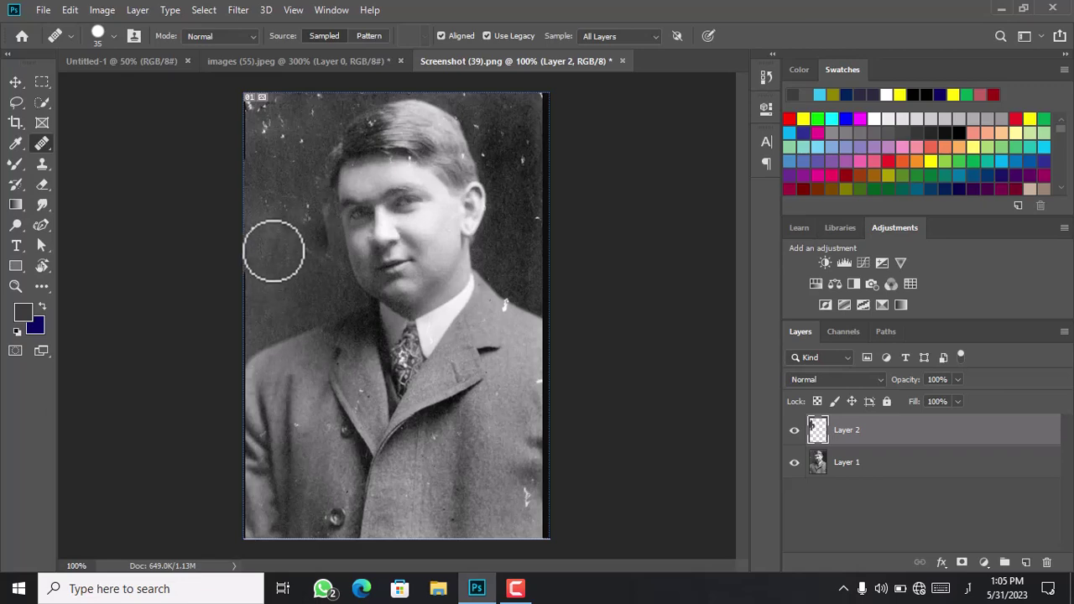
left_click(273, 250, "alt")
mouse_move(314, 236)
left_mouse_down()
mouse_move(316, 201)
mouse_move(316, 254)
left_mouse_up()
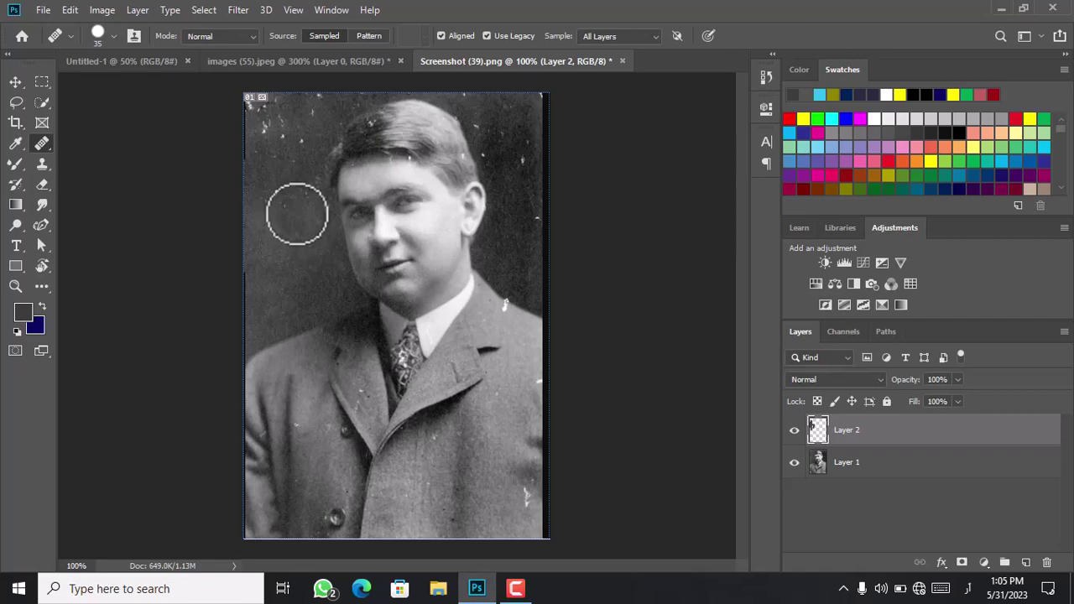
Resample clean background and heal the white specks in the top-left background
left_click(285, 151, "alt")
left_click(286, 231)
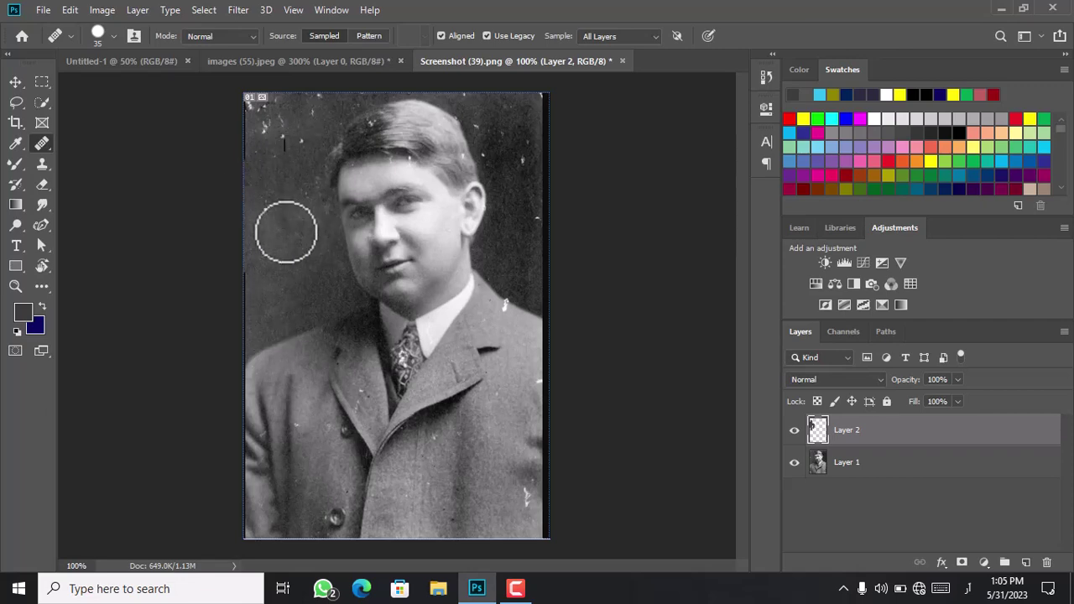
left_click(271, 252)
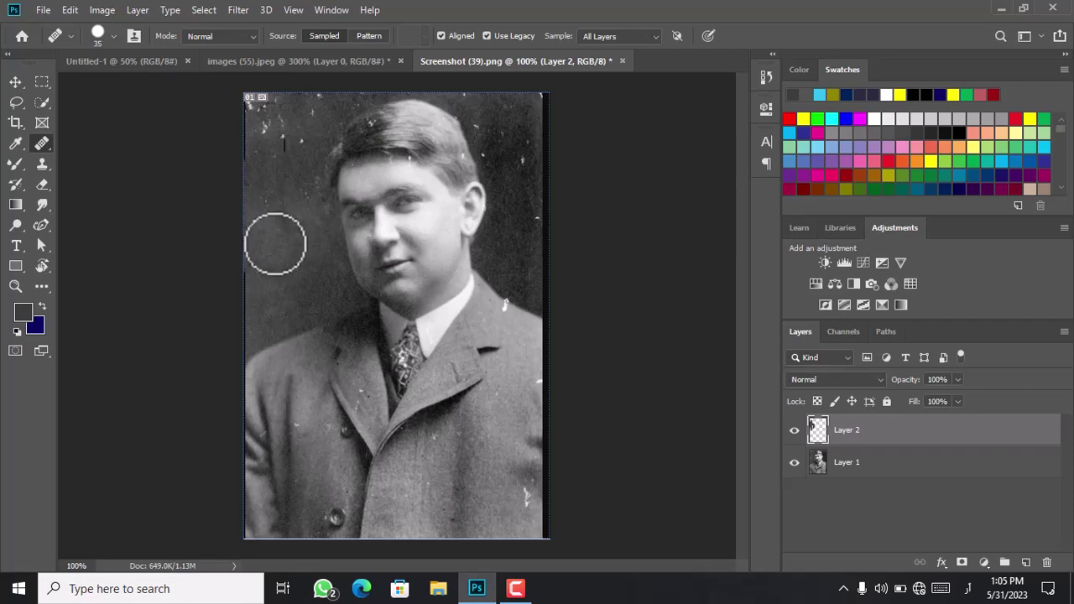
left_click_drag(284, 181, 288, 134)
left_click_drag(267, 189, 276, 112)
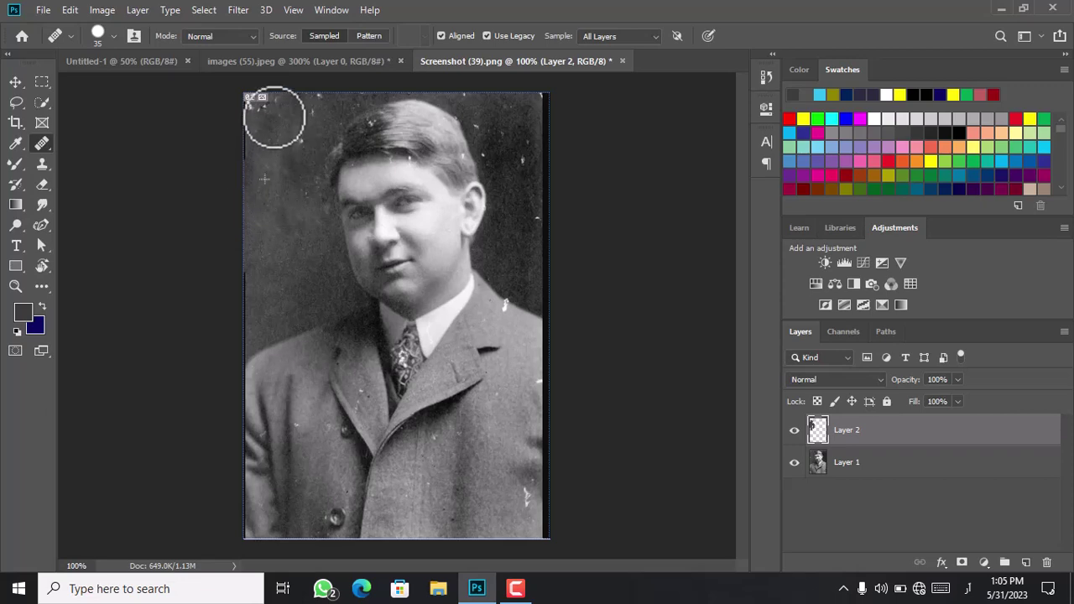
mouse_move(264, 159)
left_mouse_down()
mouse_move(266, 110)
mouse_move(295, 137)
left_mouse_up()
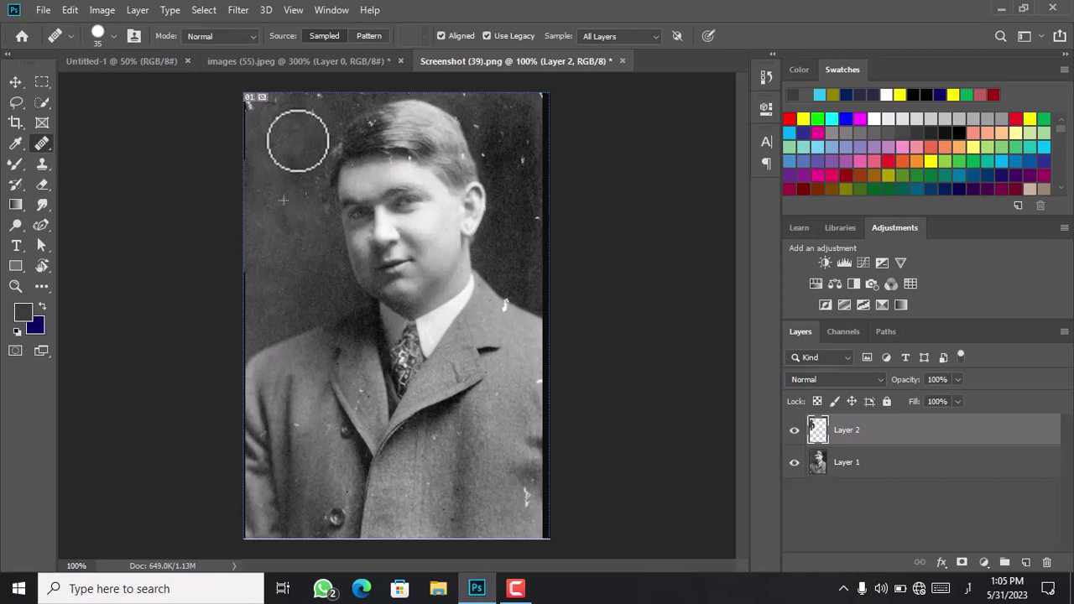
left_click_drag(319, 89, 269, 96)
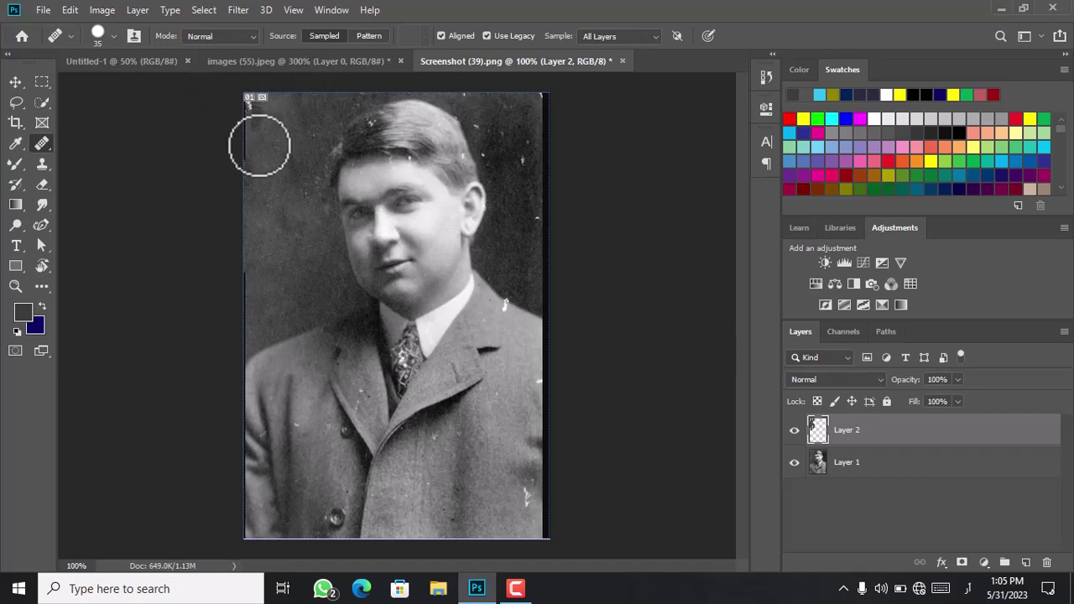
left_click_drag(297, 288, 282, 231)
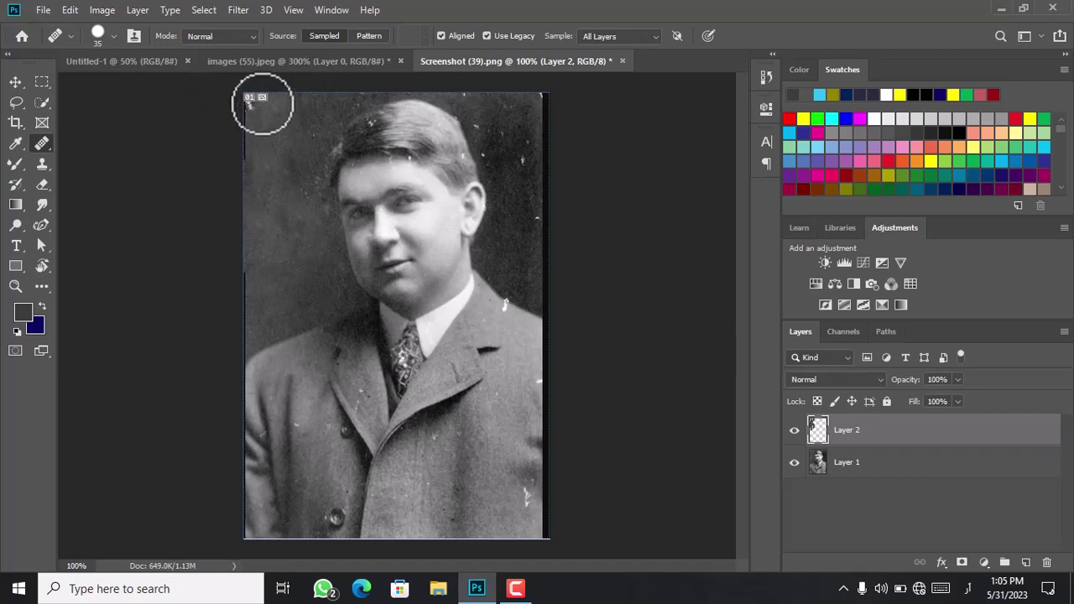
Heal the specks above the head and blend the dark patch to its right
left_click_drag(263, 100, 227, 96)
mouse_move(319, 115)
left_mouse_down()
mouse_move(388, 95)
mouse_move(359, 105)
mouse_move(385, 148)
left_mouse_up()
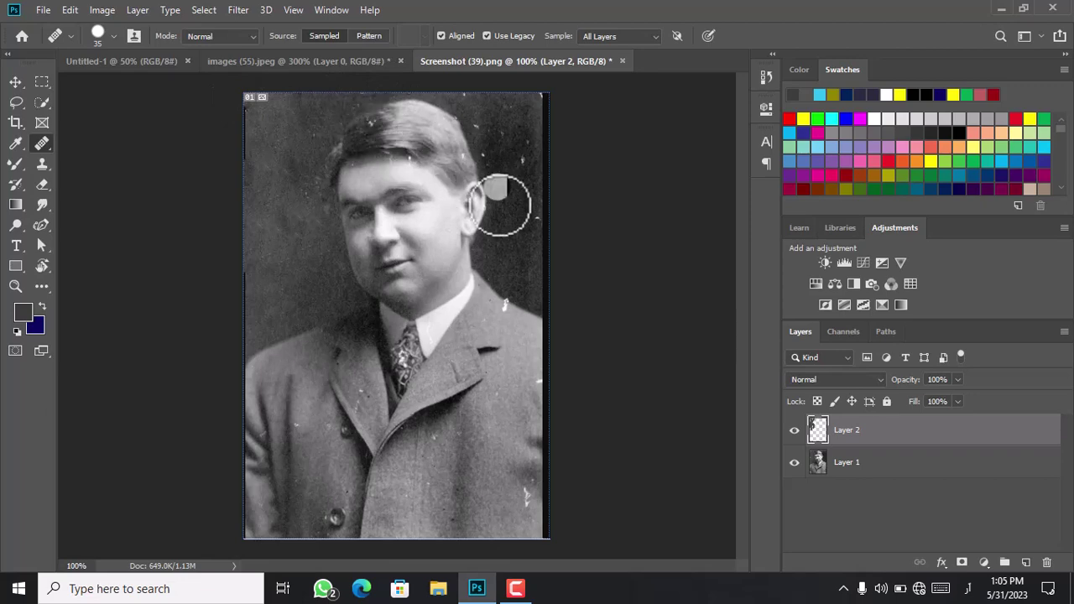
left_click_drag(499, 204, 511, 240)
left_click_drag(495, 159, 498, 156)
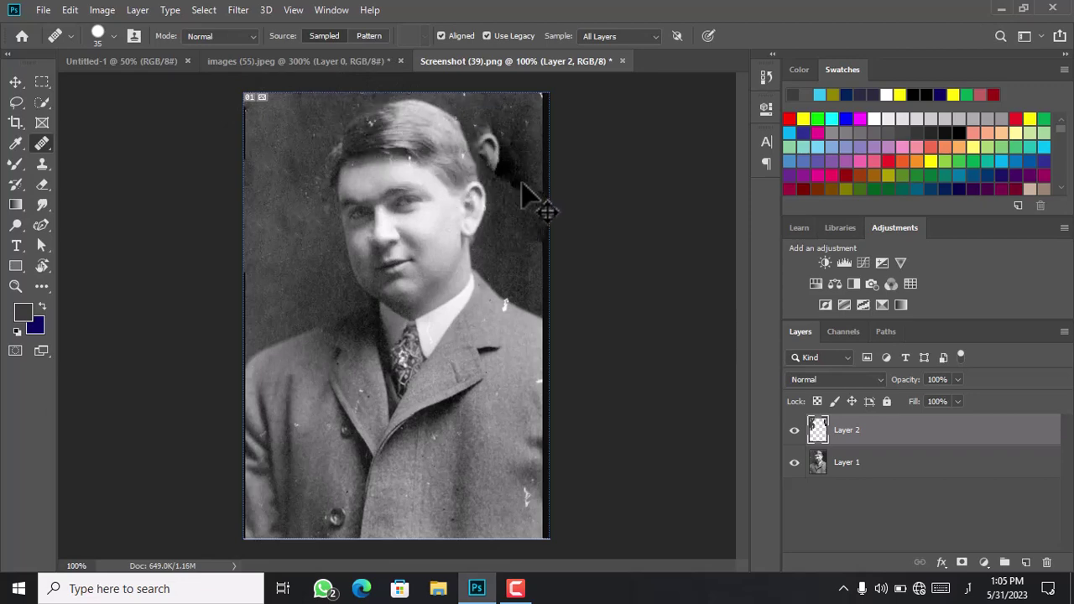
left_click_drag(537, 247, 547, 261)
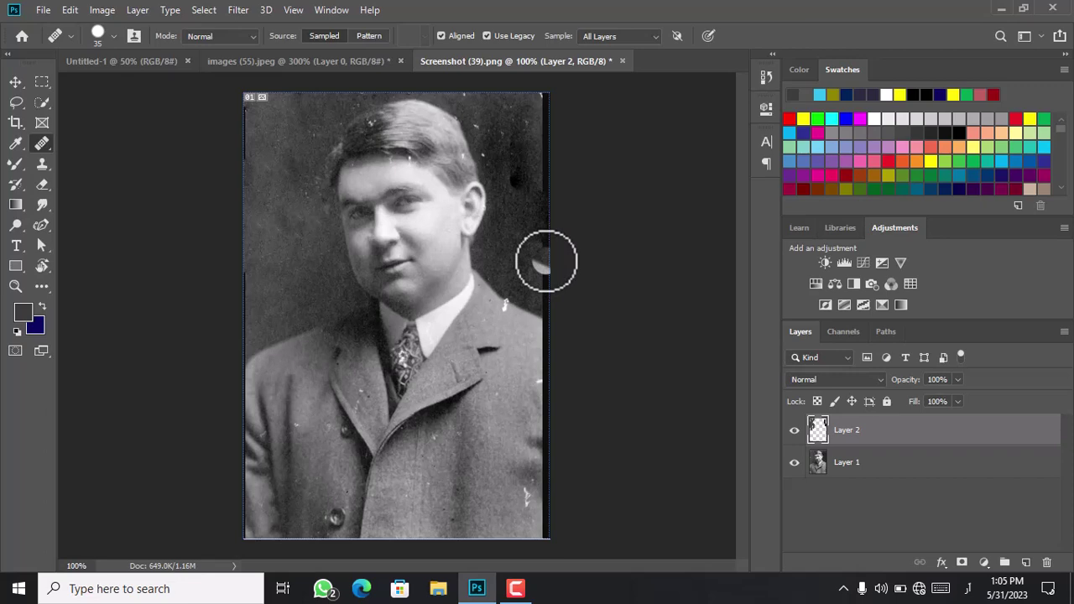
Switch to the Patch Tool, delete Layer 2, and patch a speckled area at the left edge
right_click(42, 144)
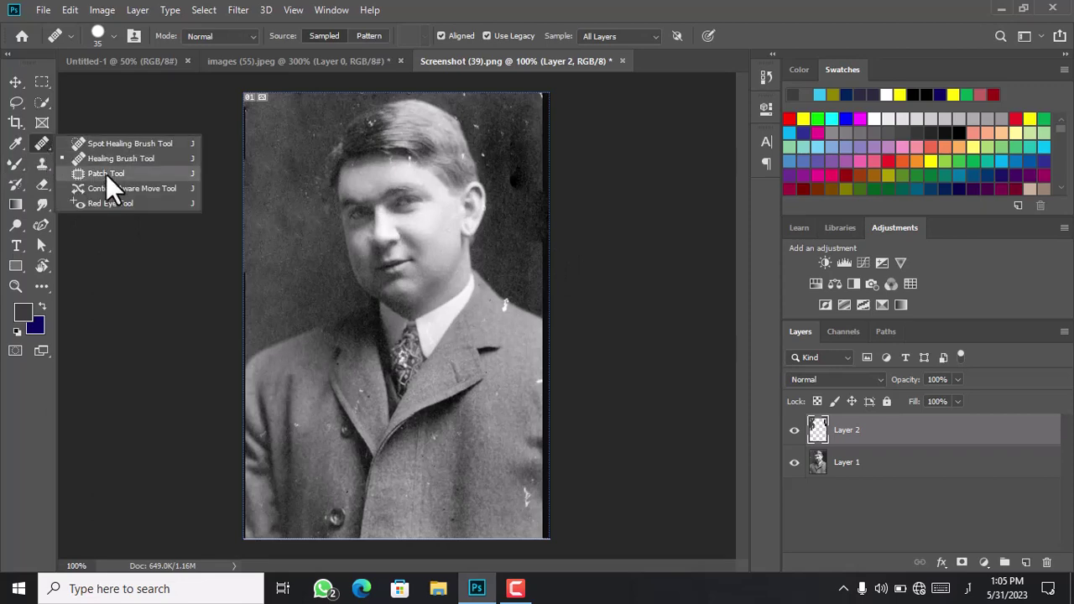
left_click(108, 173)
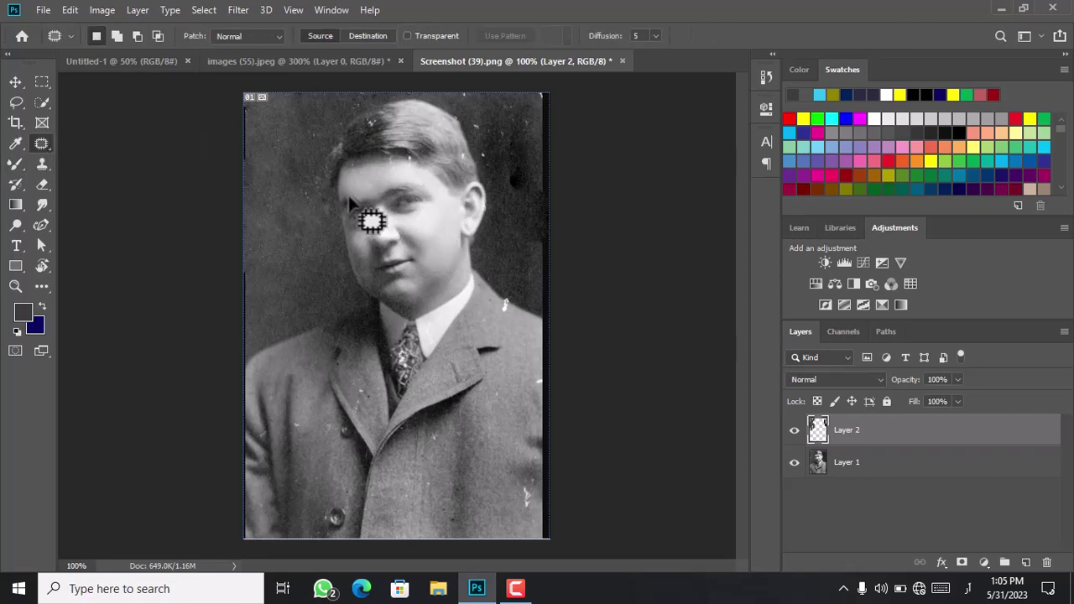
key("Delete")
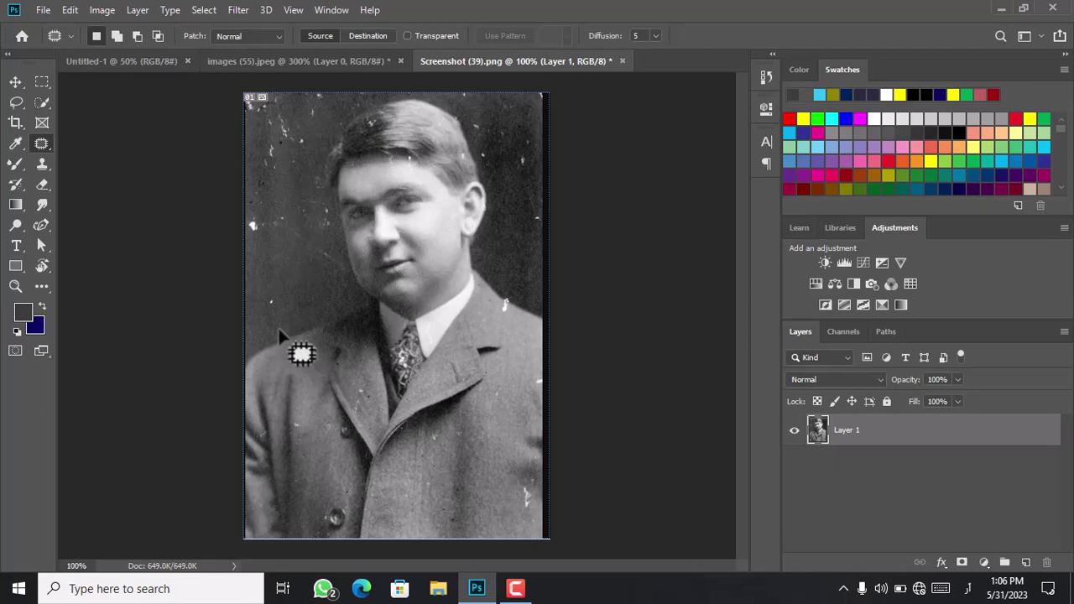
left_click_drag(246, 203, 283, 186)
left_click_drag(264, 246, 255, 199)
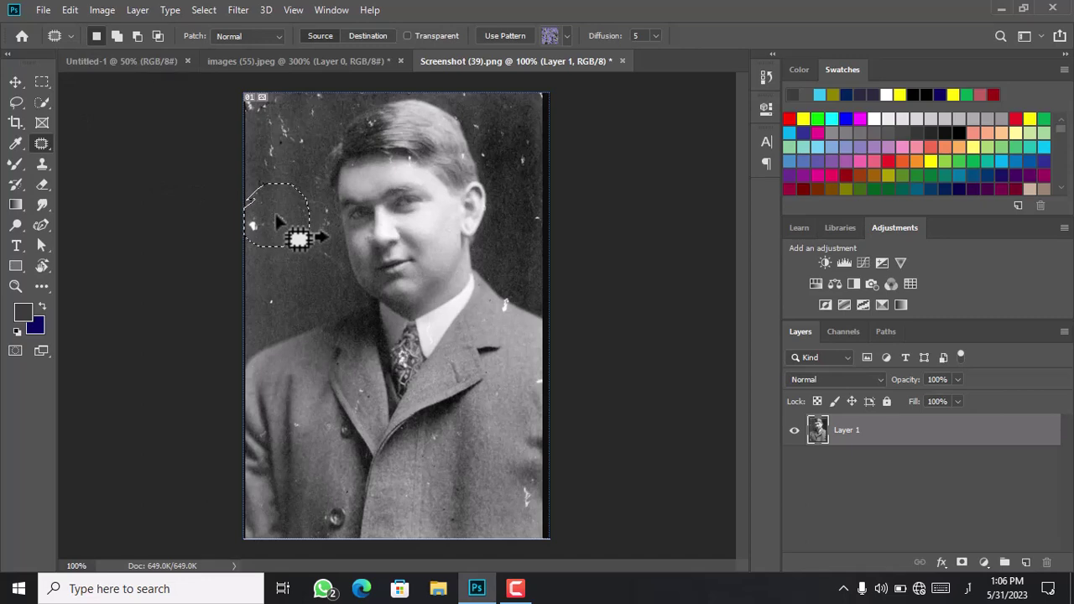
left_click_drag(276, 214, 290, 287)
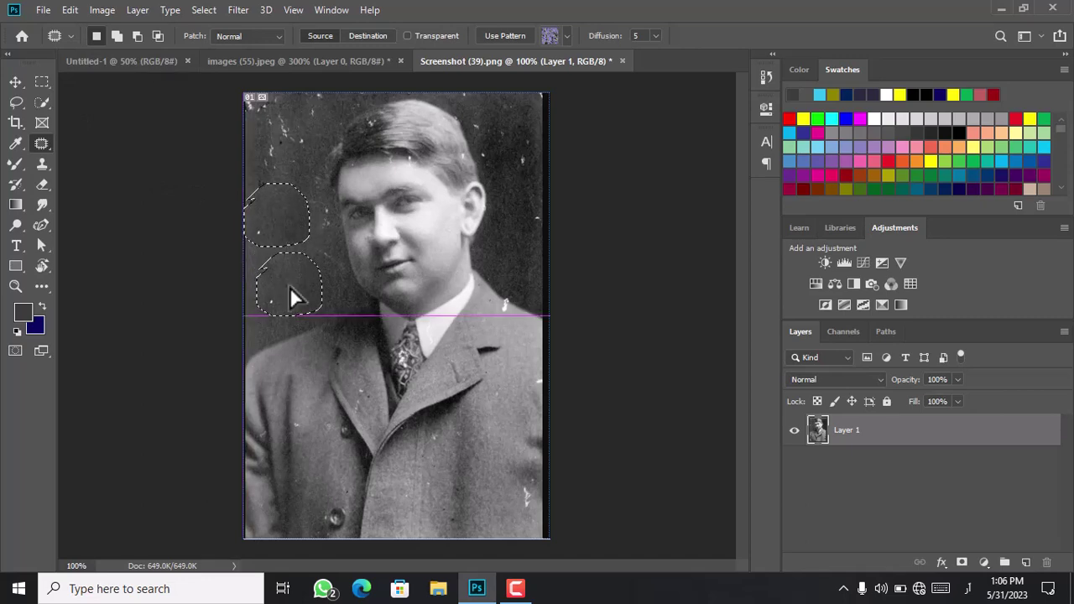
left_click_drag(289, 290, 307, 282)
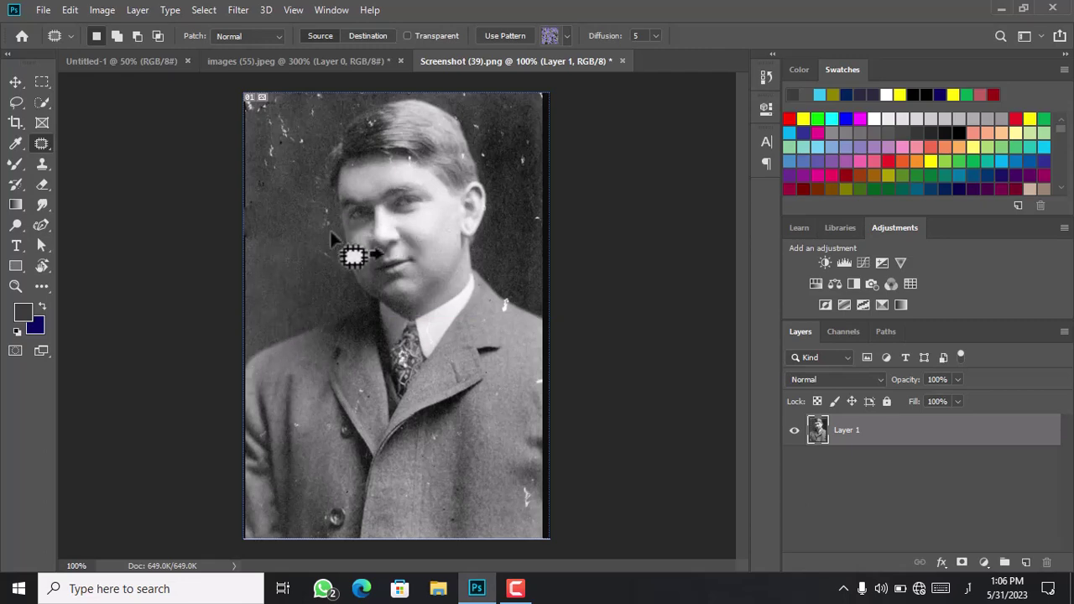
Patch the scratch and specks along the left and top-left edges with clean background
mouse_move(323, 240)
left_mouse_down()
mouse_move(334, 245)
mouse_move(294, 275)
mouse_move(264, 135)
mouse_move(272, 250)
left_mouse_up()
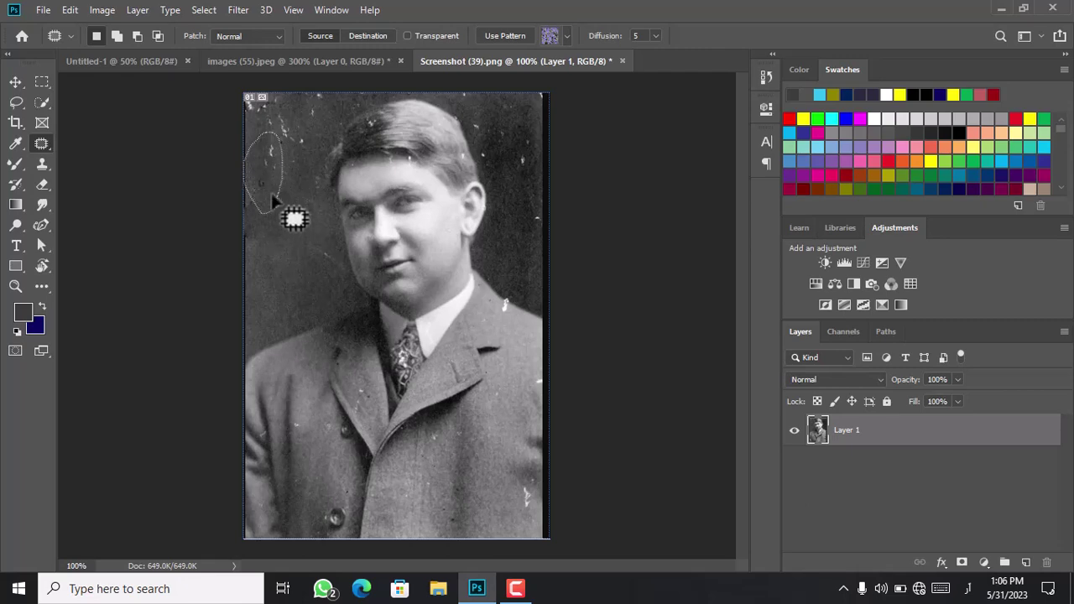
left_click(276, 291)
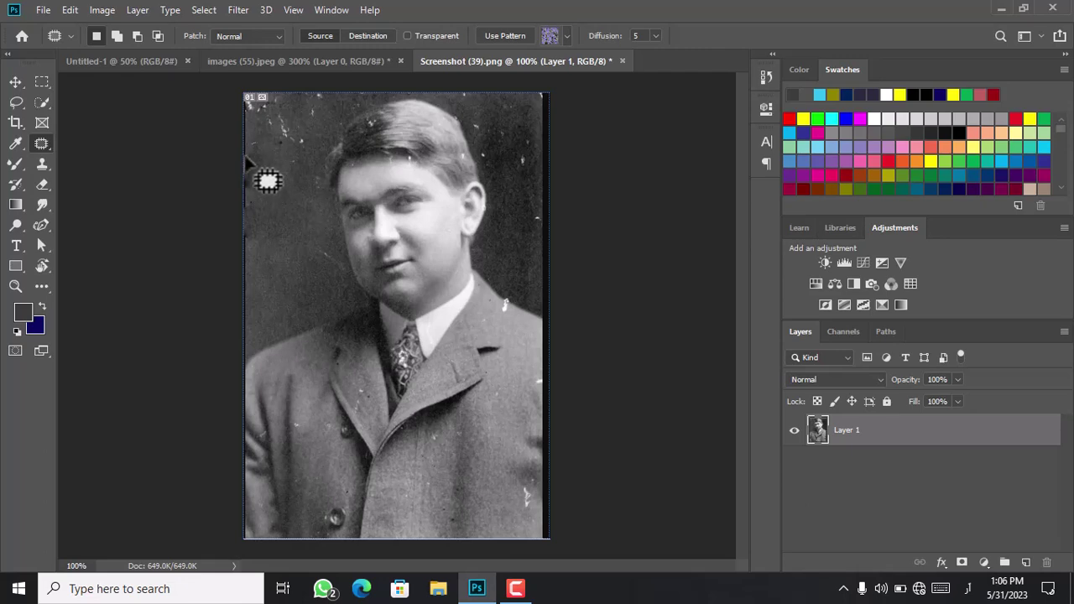
left_click_drag(250, 144, 269, 267)
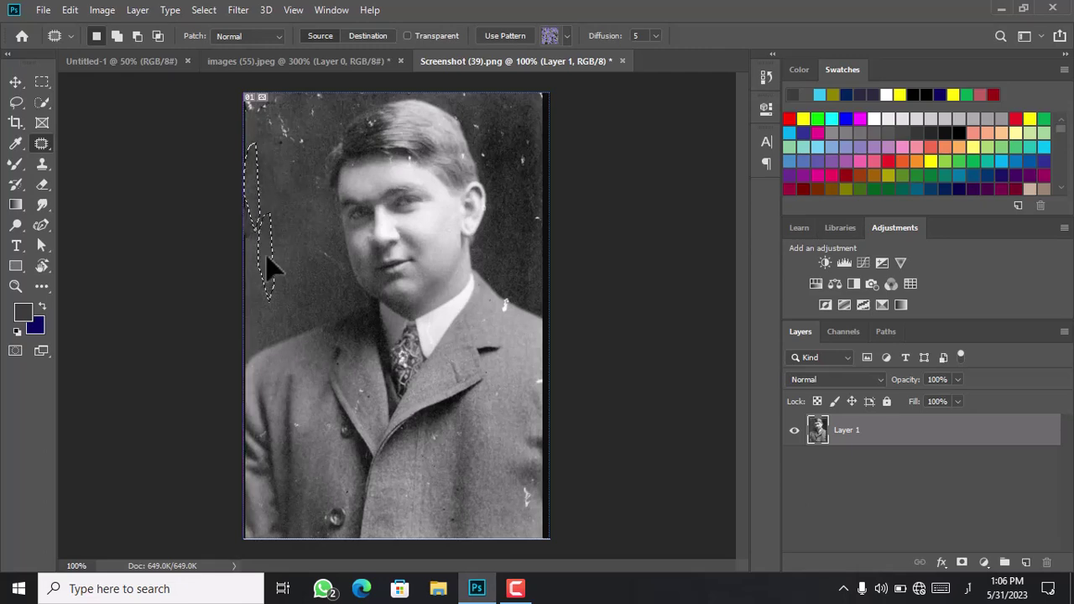
left_click(300, 134)
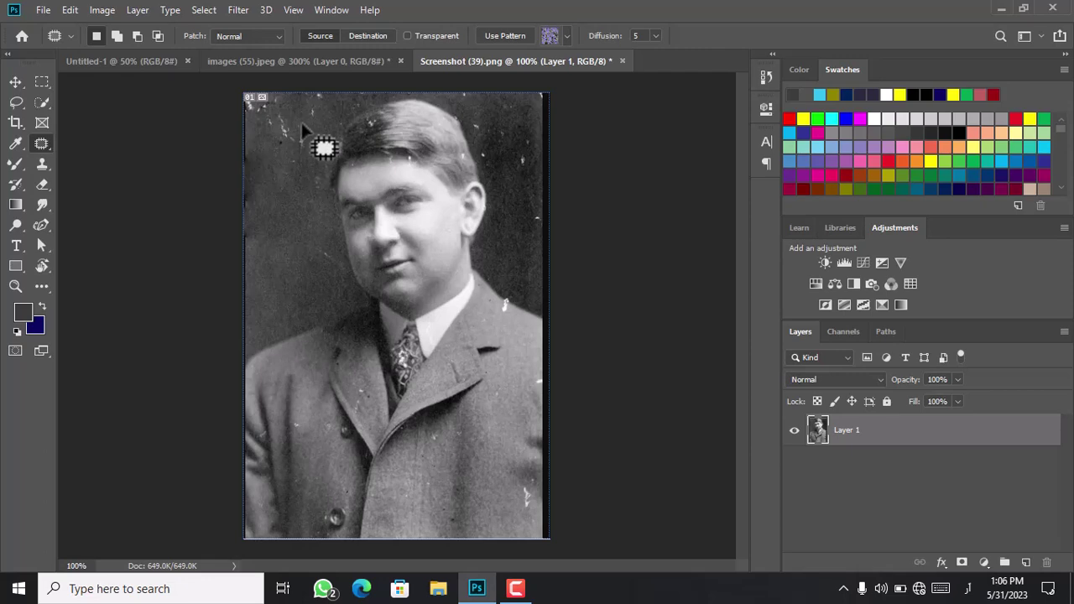
left_click_drag(295, 149, 290, 245)
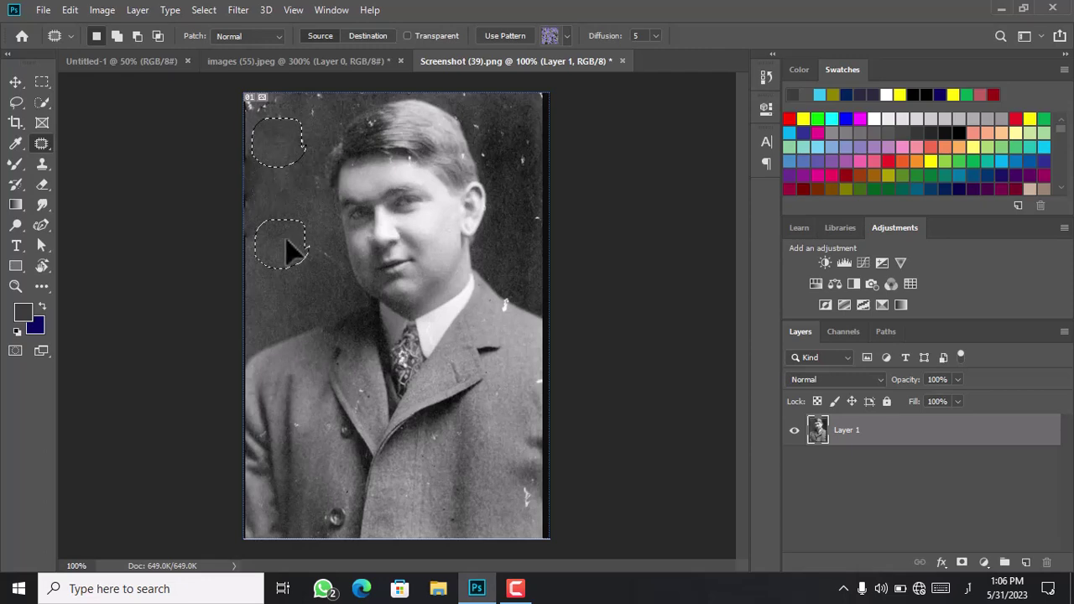
mouse_move(247, 136)
left_mouse_down()
mouse_move(296, 120)
mouse_move(264, 132)
mouse_move(282, 211)
left_mouse_up()
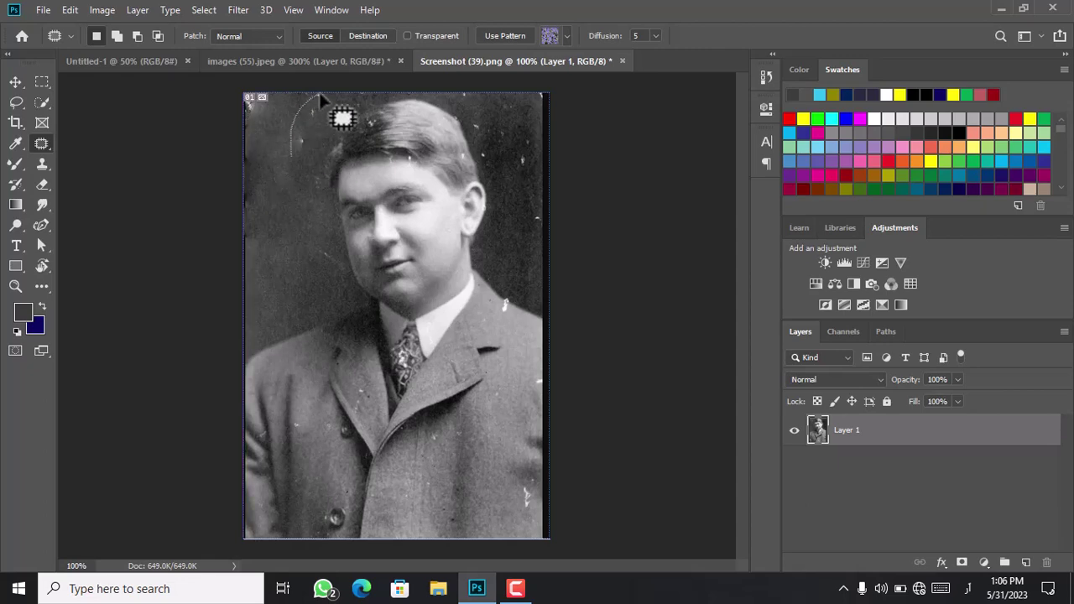
left_click_drag(319, 101, 307, 211)
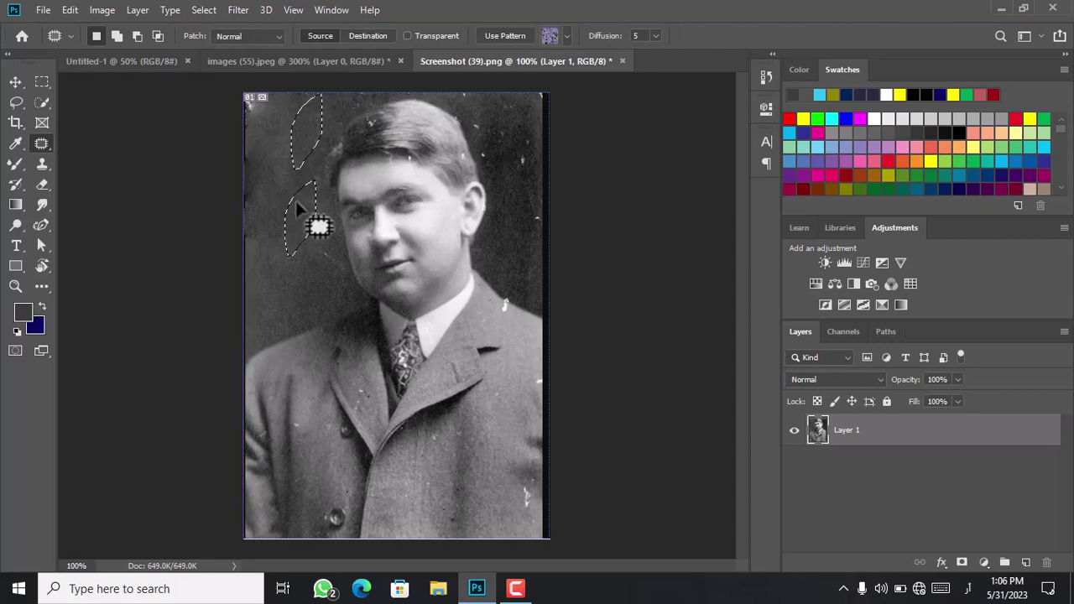
mouse_move(338, 120)
left_mouse_down()
mouse_move(354, 105)
mouse_move(339, 116)
left_mouse_up()
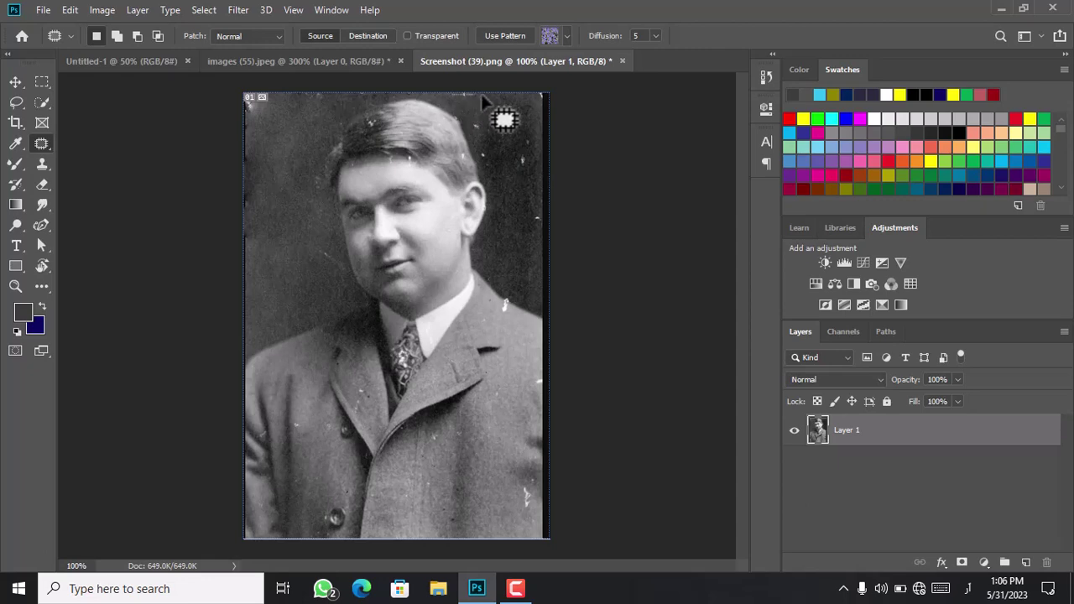
Patch the top-right blotch with clean background, deselect, then patch the oval spot at the top edge
mouse_move(483, 101)
left_mouse_down()
mouse_move(454, 116)
mouse_move(538, 191)
left_mouse_up()
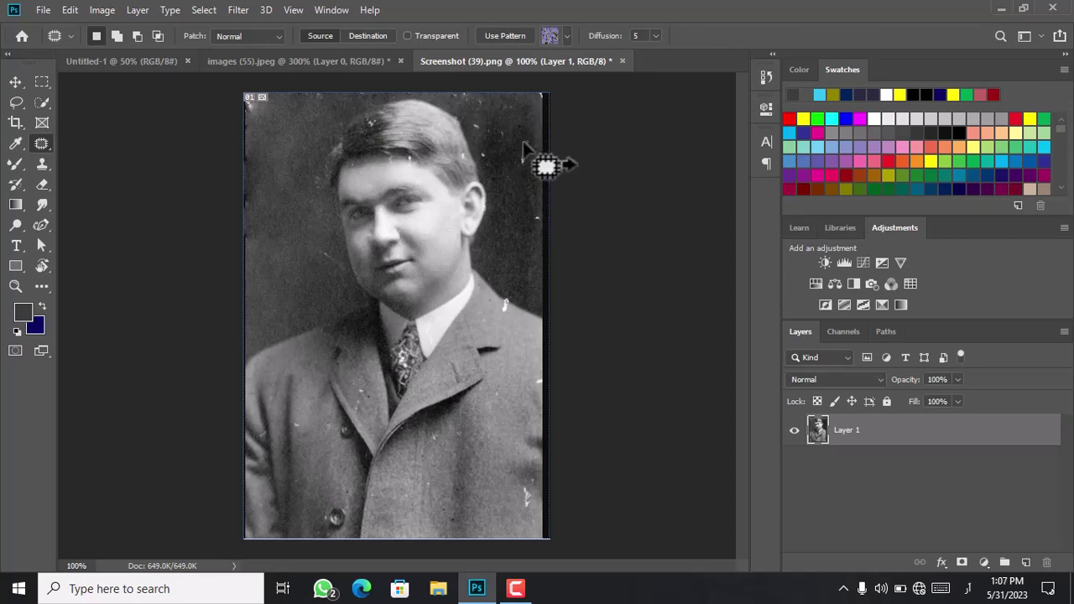
mouse_move(539, 193)
left_mouse_down()
mouse_move(541, 168)
mouse_move(464, 126)
left_mouse_up()
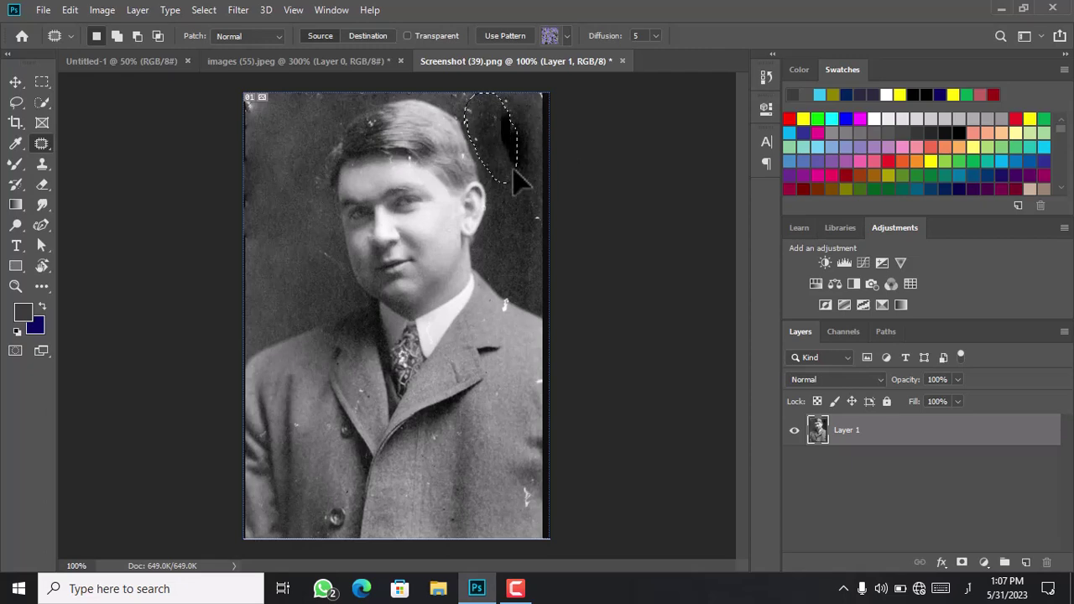
left_click_drag(464, 126, 543, 225)
left_click_drag(508, 139, 526, 227)
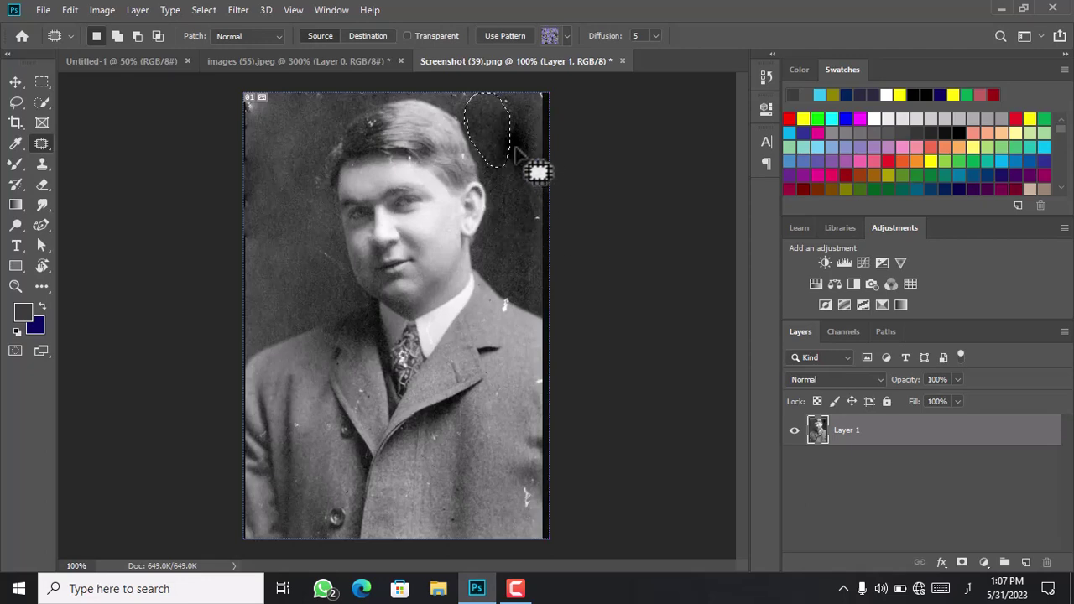
left_click_drag(527, 226, 537, 149)
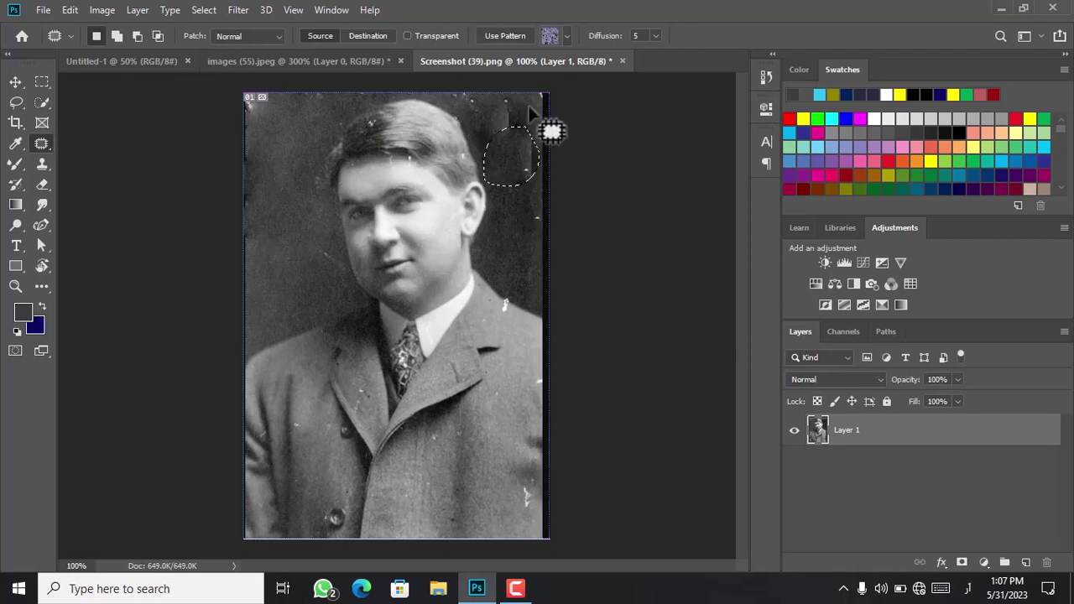
key("ctrl+d")
left_click_drag(508, 104, 514, 107)
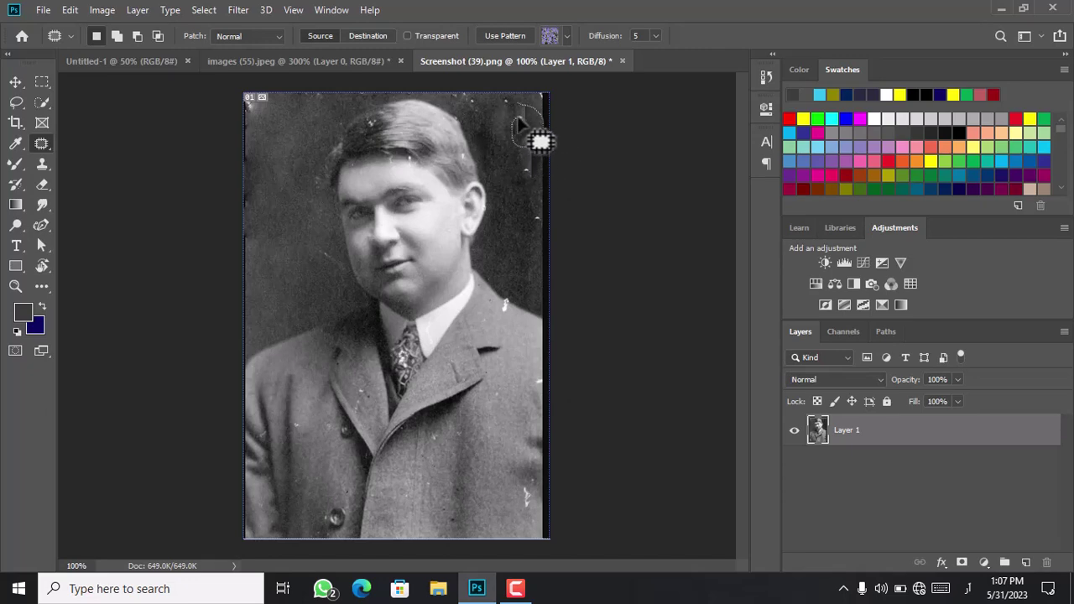
mouse_move(485, 111)
left_mouse_down()
mouse_move(501, 151)
mouse_move(489, 191)
left_mouse_up()
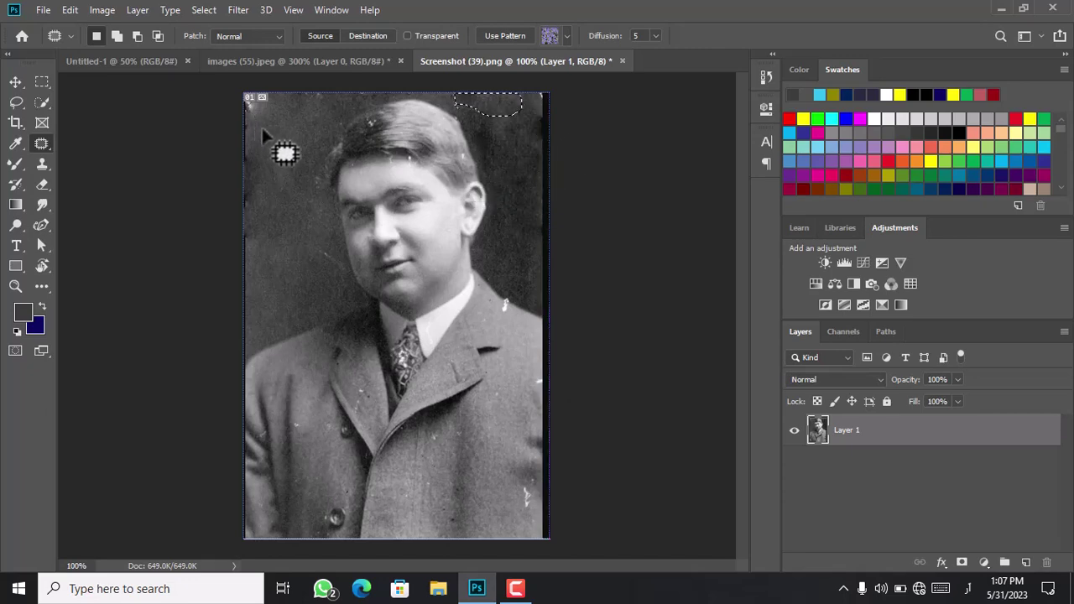